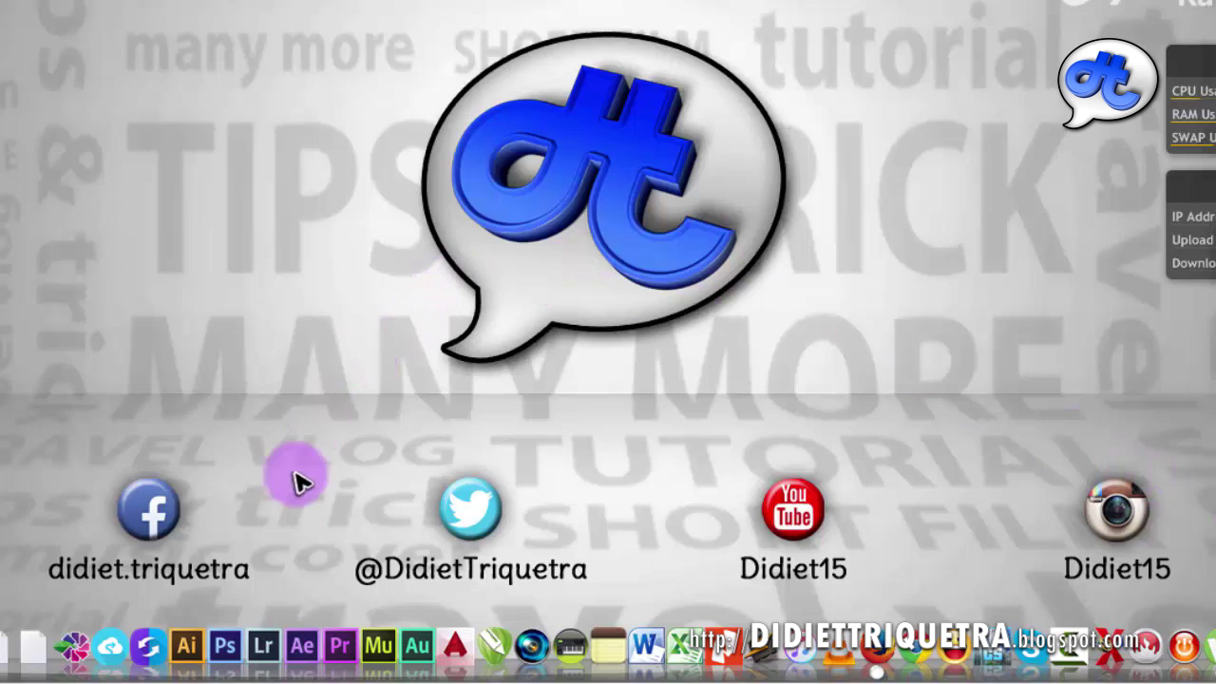
- Launch Adobe After Effects CS6 from its dock icon
click(302, 646)
- Start After Effects CS6 and let it load to the Welcome screen over Untitled Project.aep
click(306, 647)
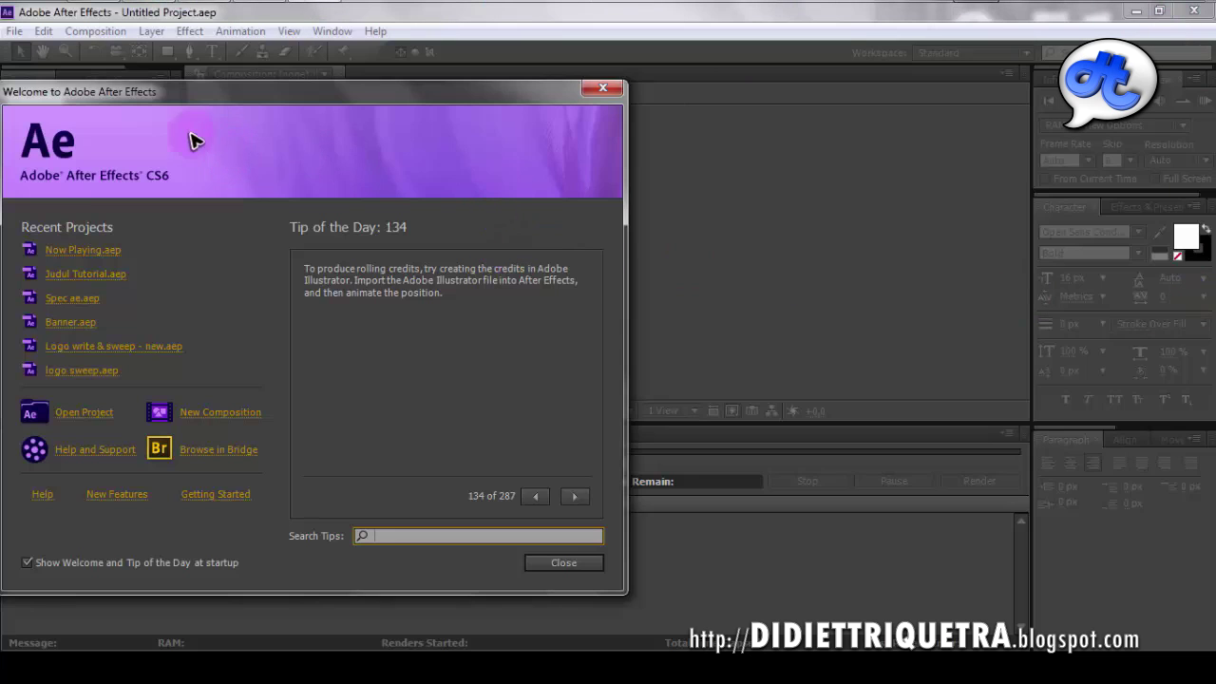
- Move the Welcome screen aside and close it to reveal the empty Standard workspace
drag(119, 92, 203, 95)
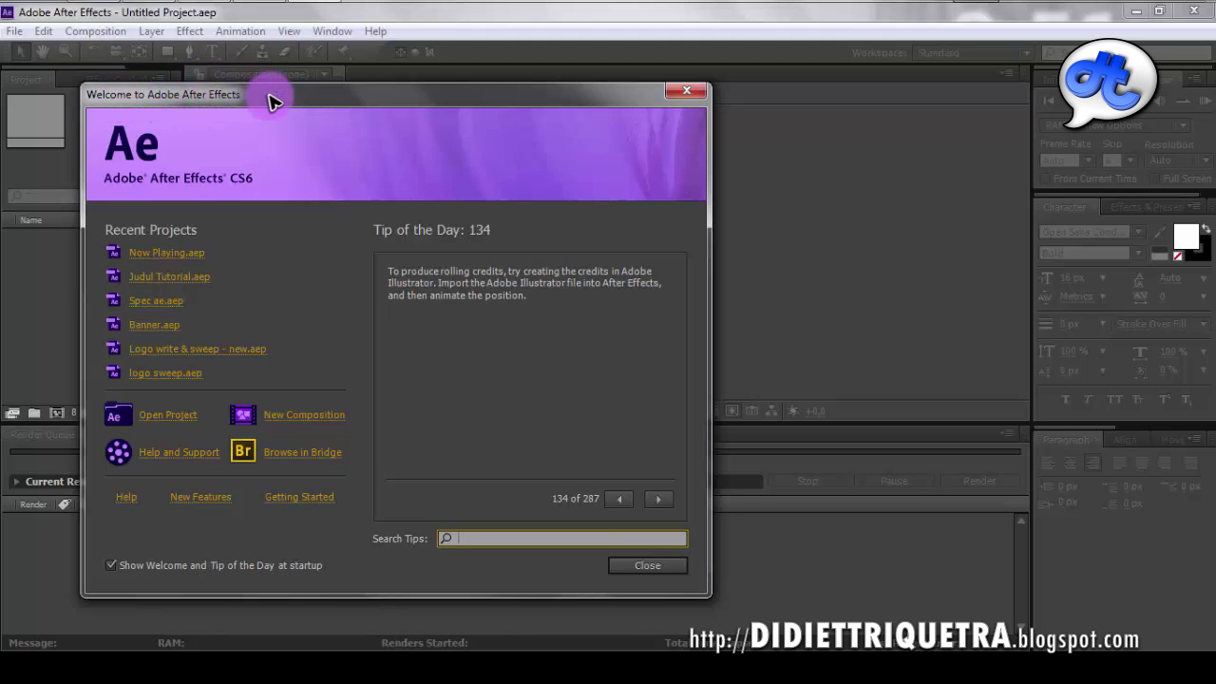
mouse_move(354, 96)
mouse_down()
mouse_move(501, 102)
mouse_move(451, 100)
mouse_up()
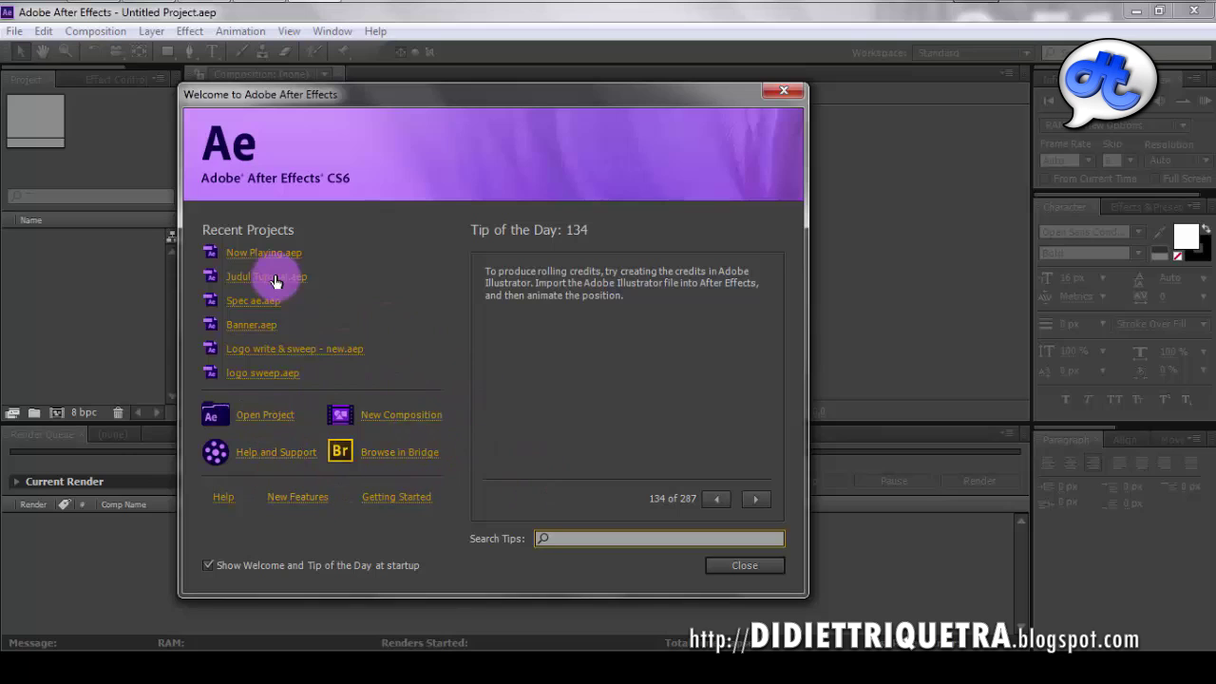
click(784, 91)
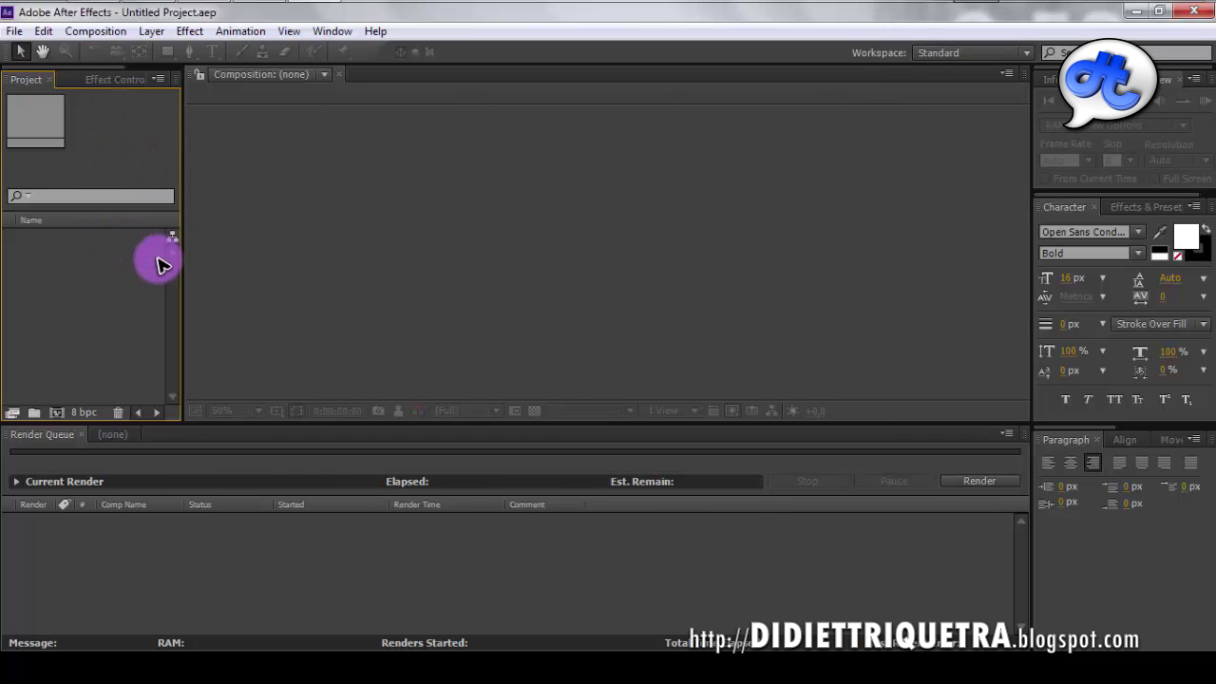
- Widen the Project panel and switch the bottom area to the empty (none) Timeline
drag(182, 255, 219, 257)
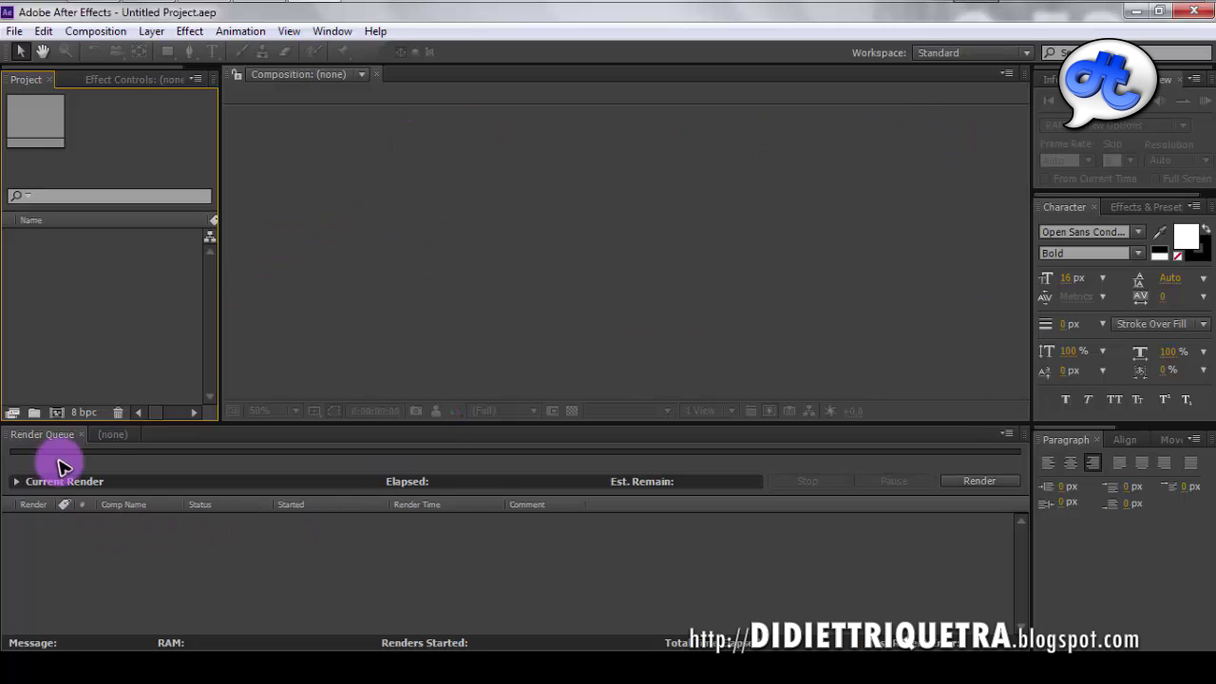
click(110, 436)
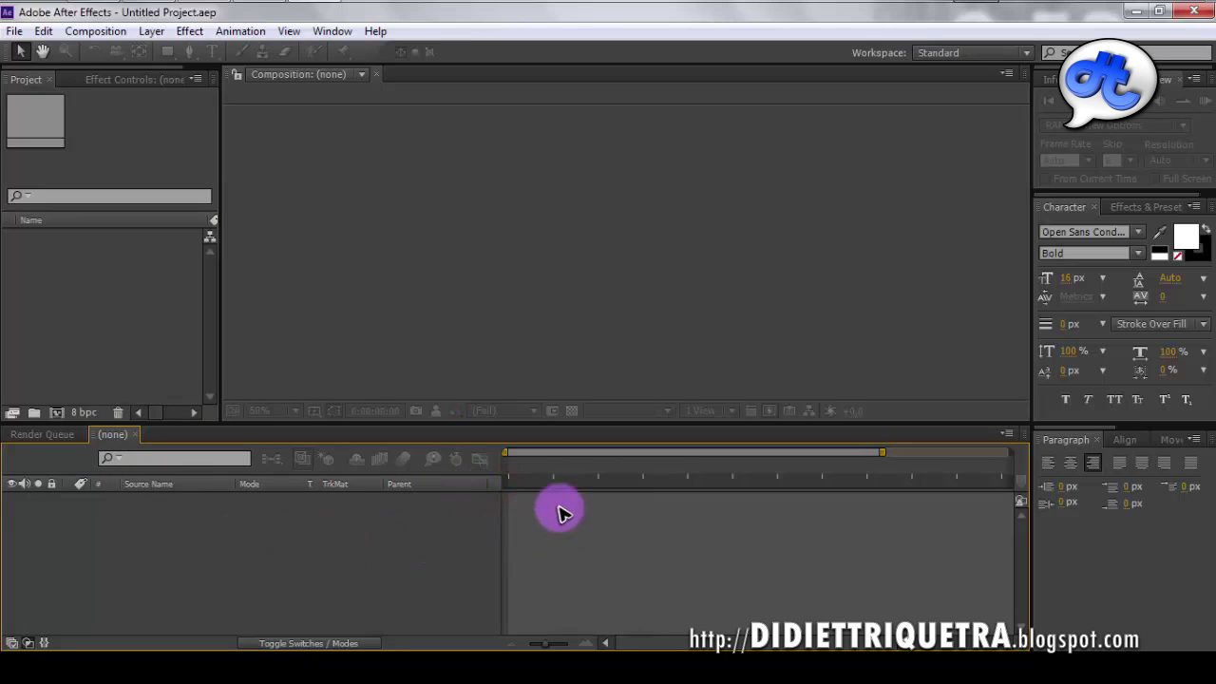
click(1015, 53)
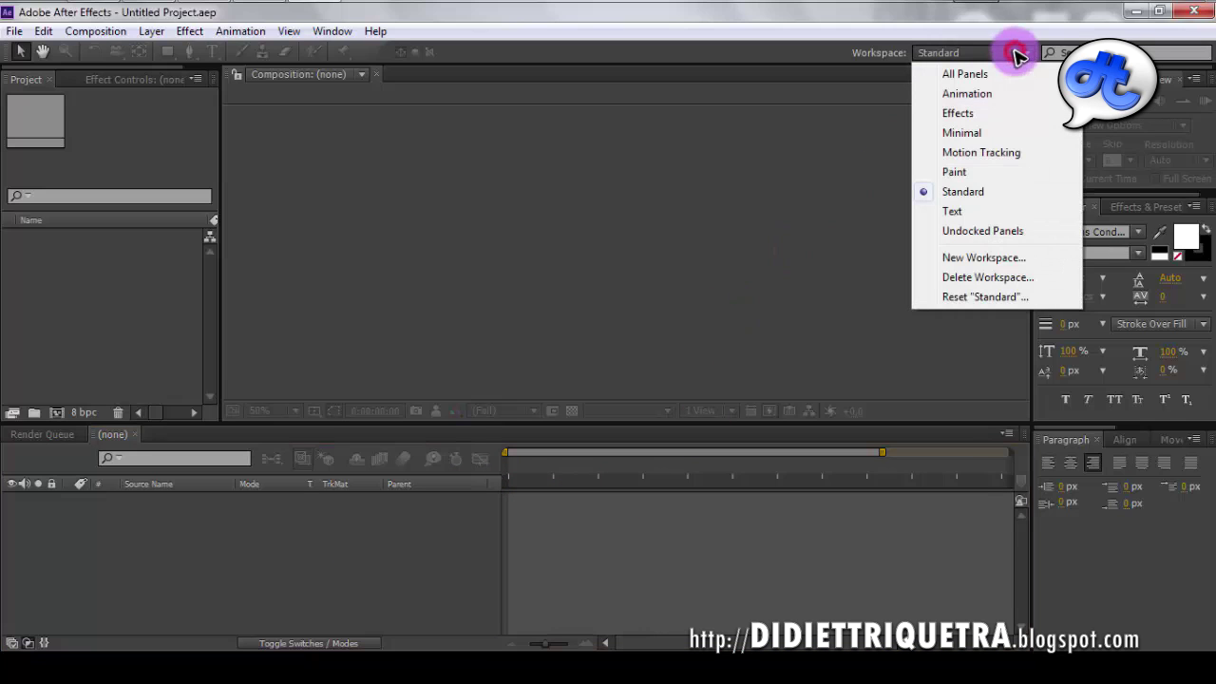
click(957, 95)
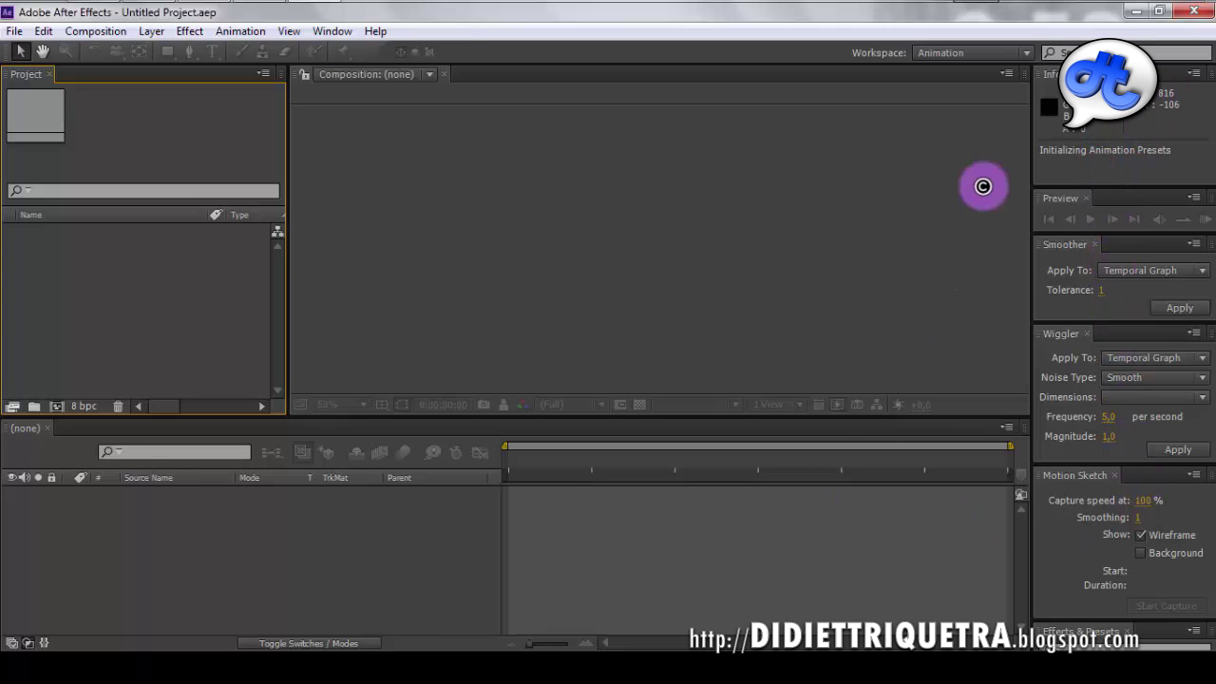
click(1013, 53)
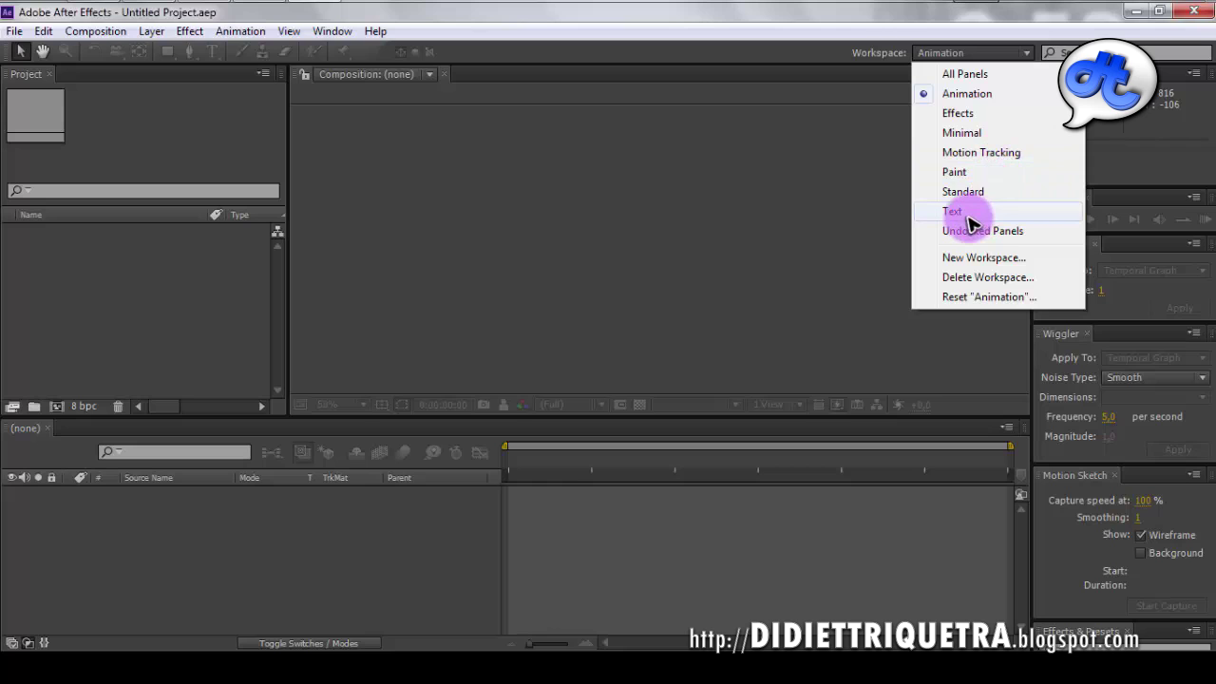
click(983, 113)
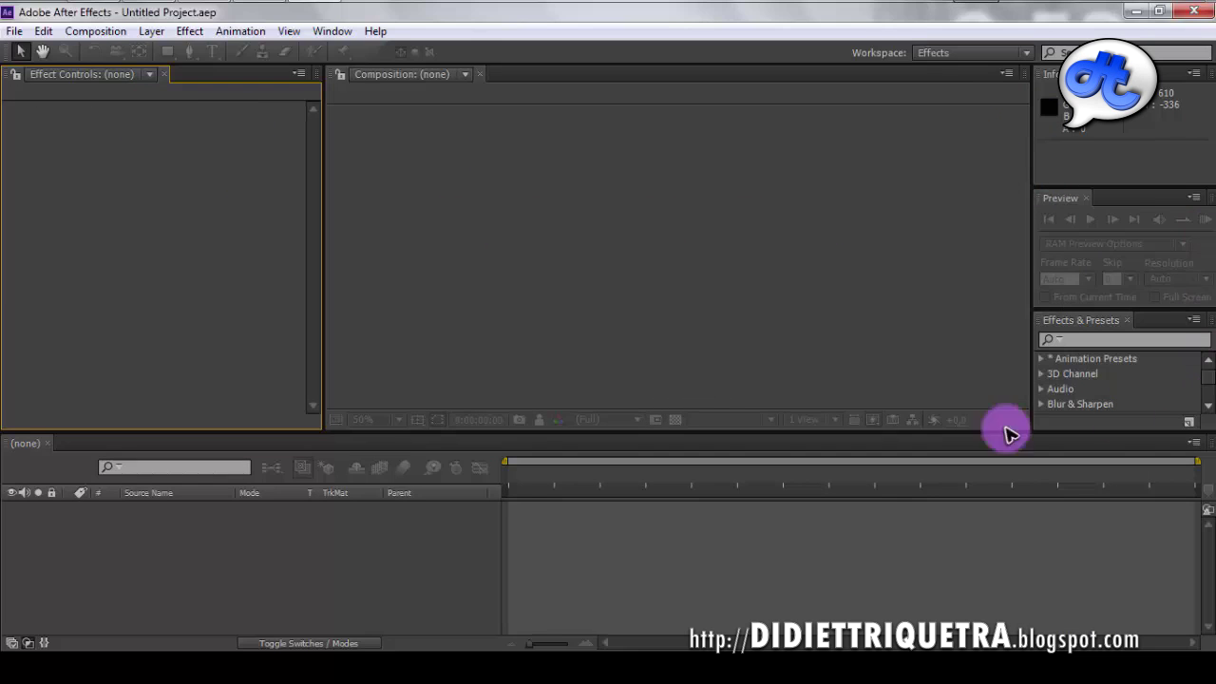
click(961, 54)
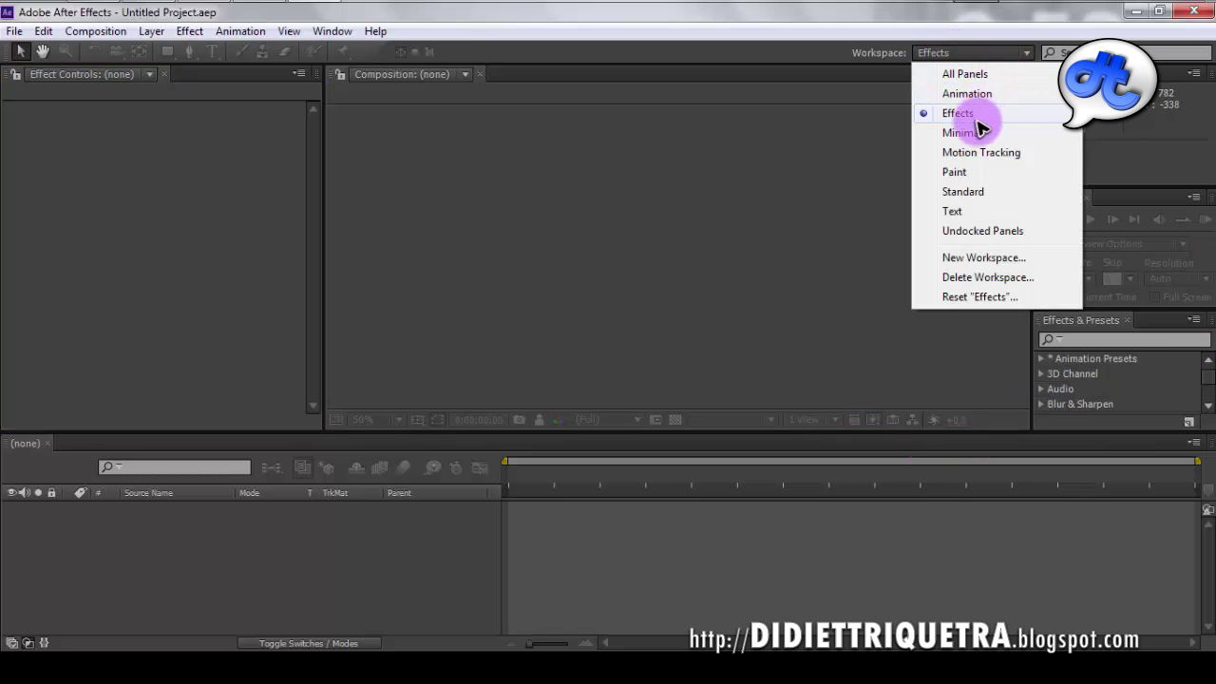
click(971, 193)
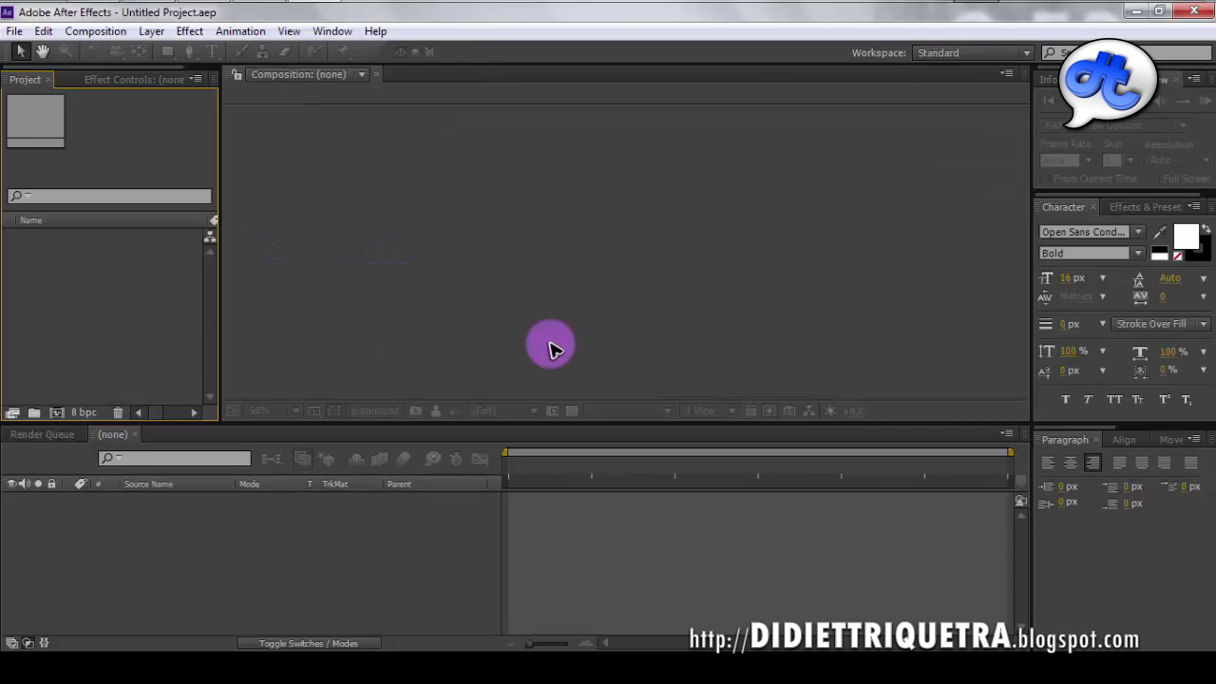
click(554, 304)
click(380, 570)
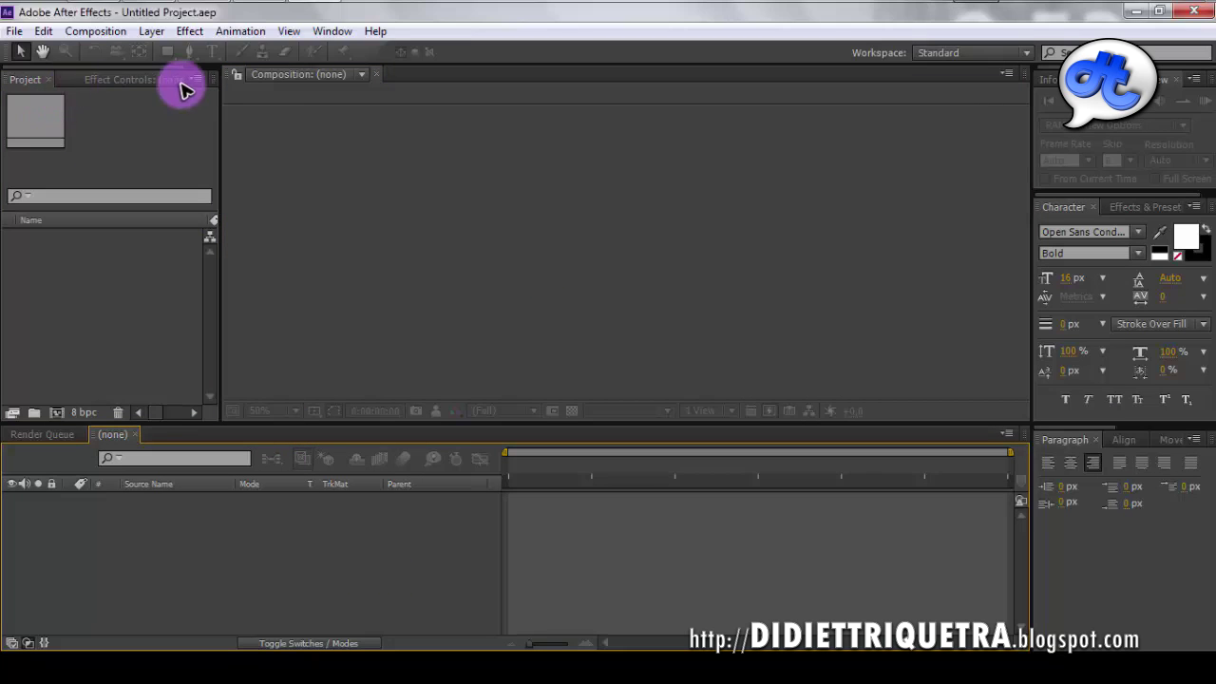
- Toggle between Effect Controls and Project panels, ending on Project with the Timeline active
click(140, 80)
click(14, 82)
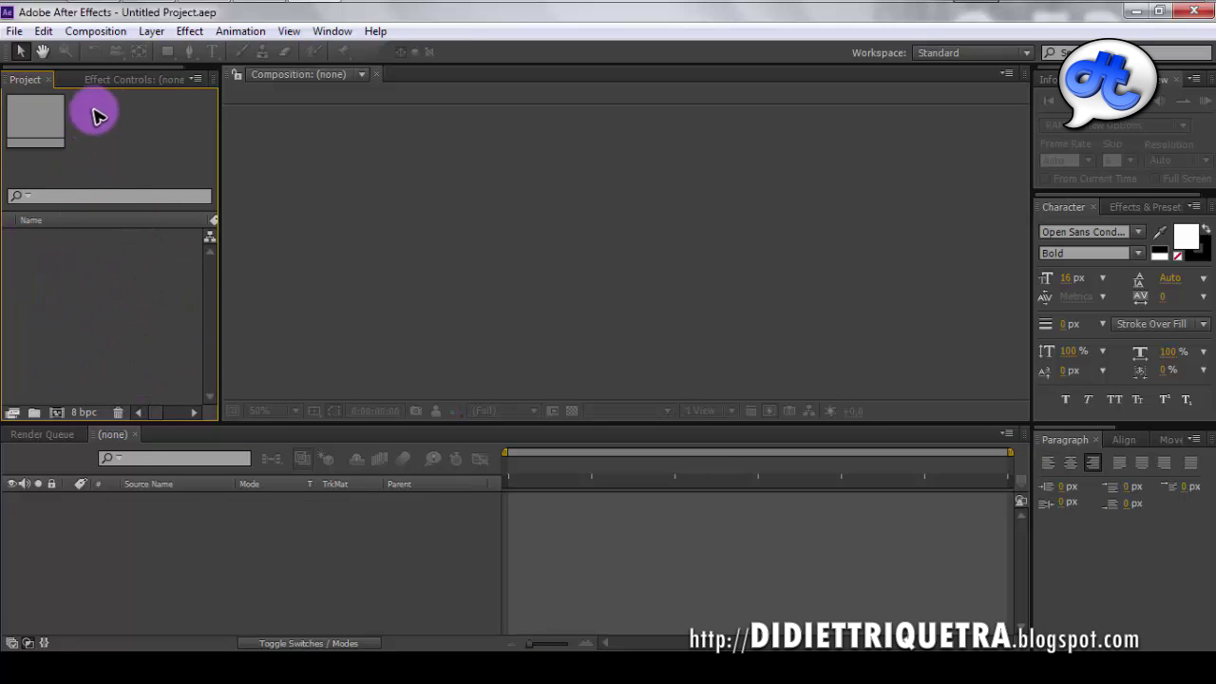
click(112, 83)
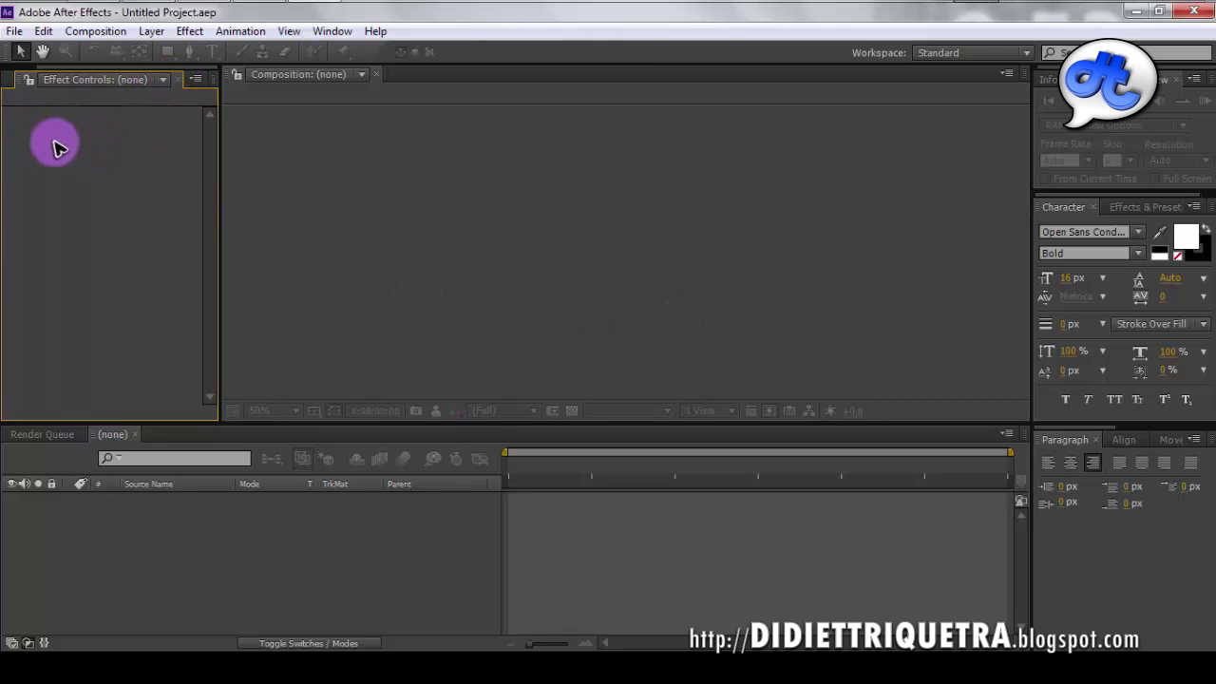
click(14, 81)
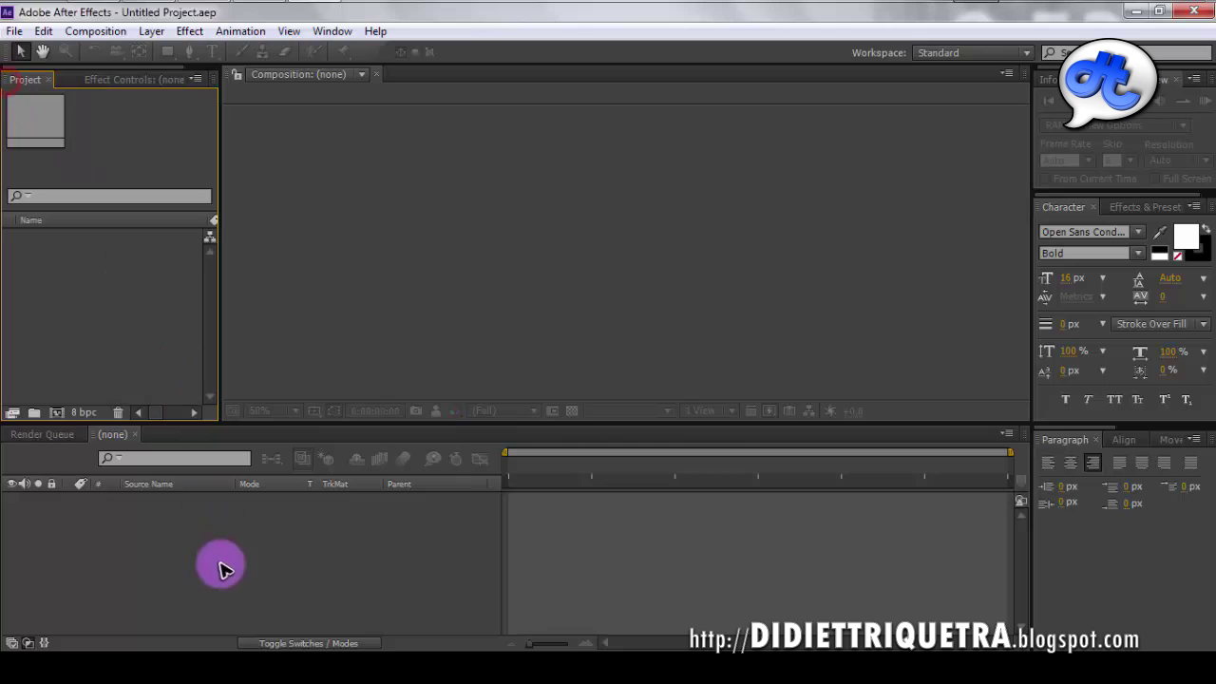
click(114, 437)
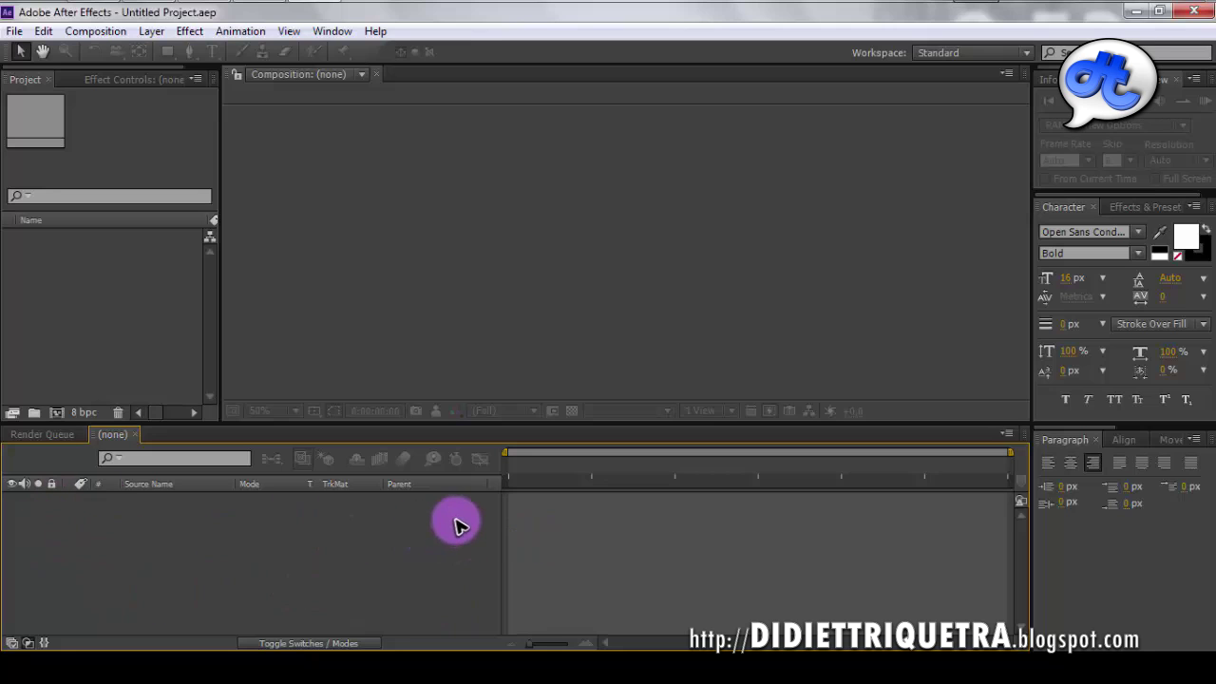
- Bring up the Composition menu showing New Composition and other composition commands
click(95, 31)
key(Escape)
click(95, 30)
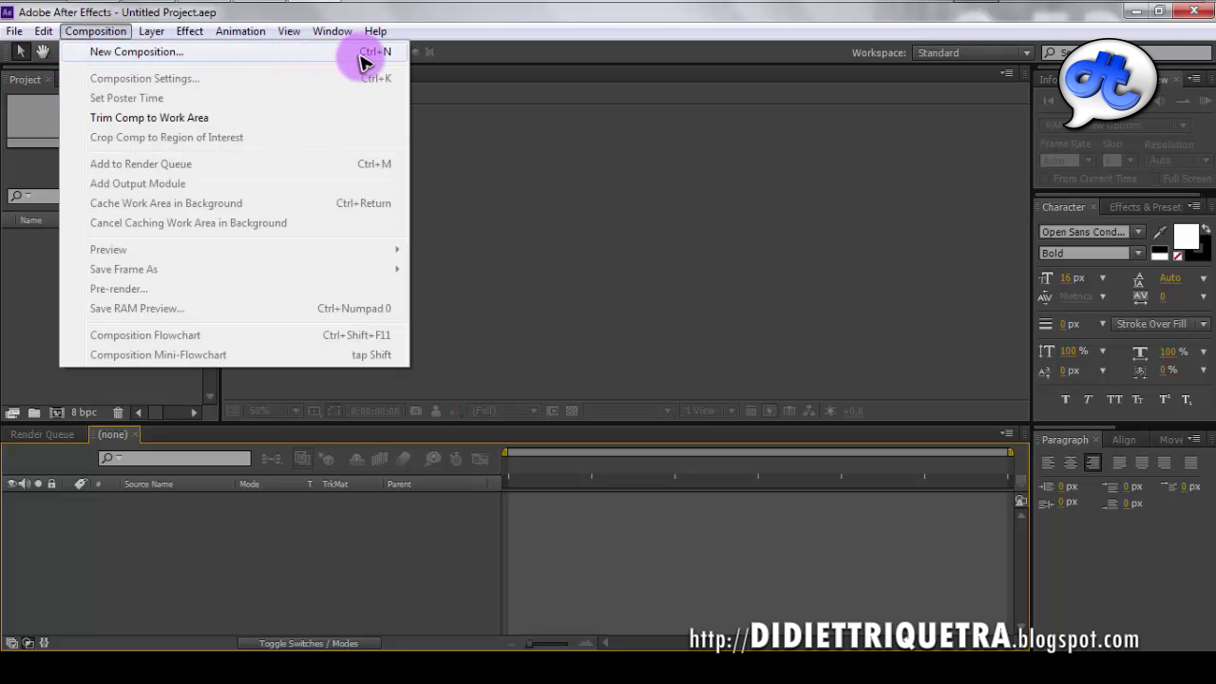
- Close the Composition menu without running a command and activate the viewer, Project and Timeline panels
click(104, 30)
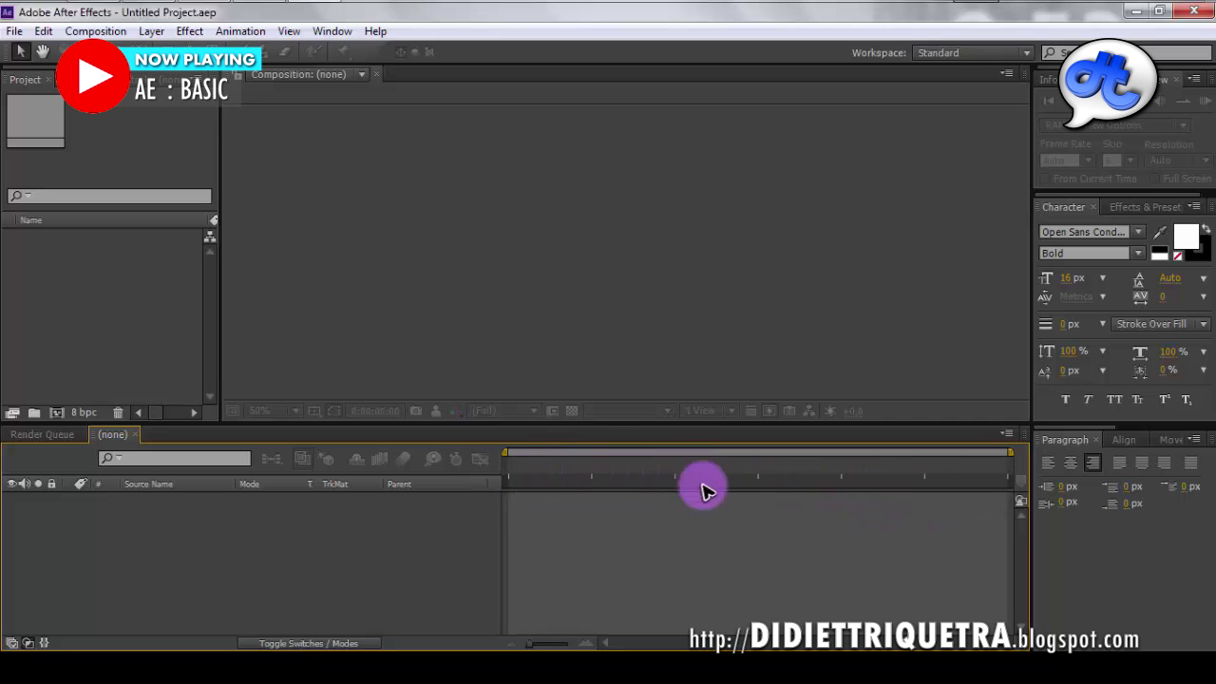
click(430, 257)
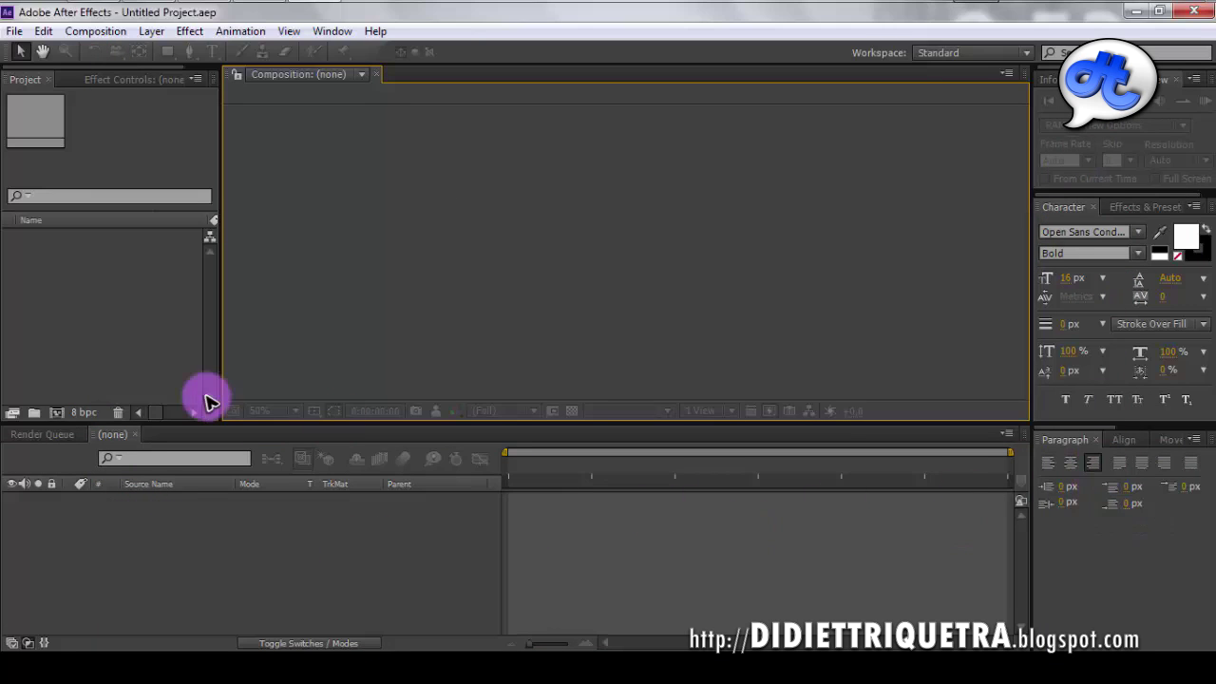
click(364, 285)
click(146, 307)
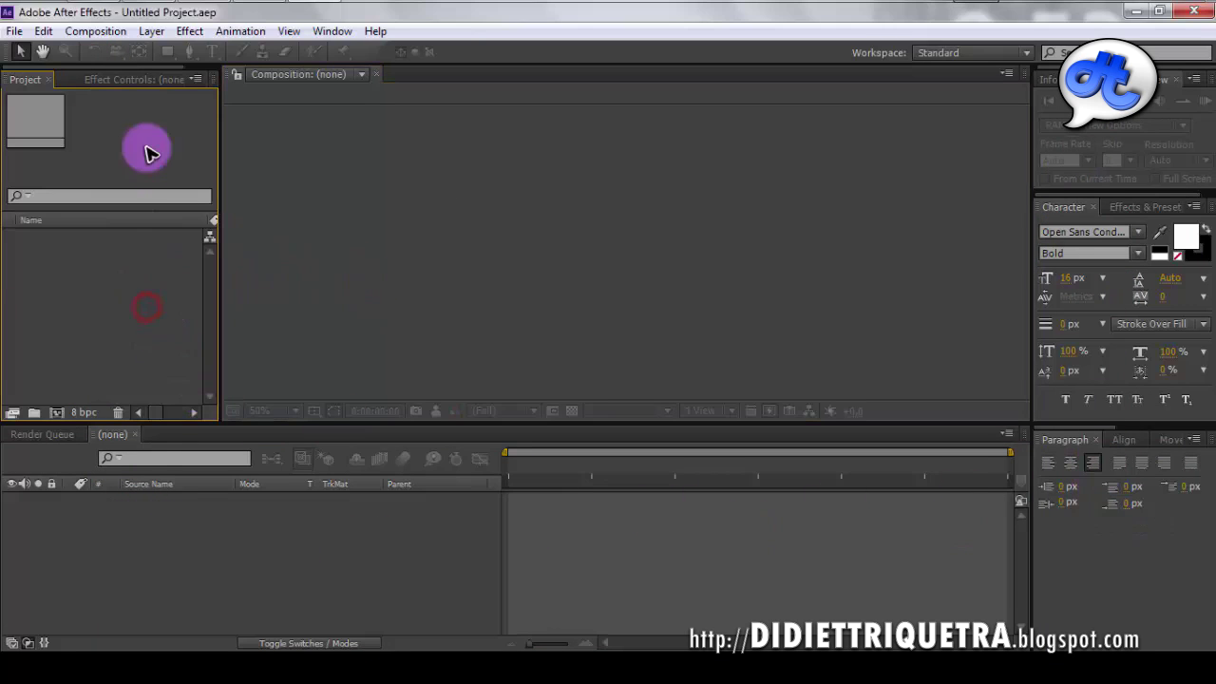
click(176, 554)
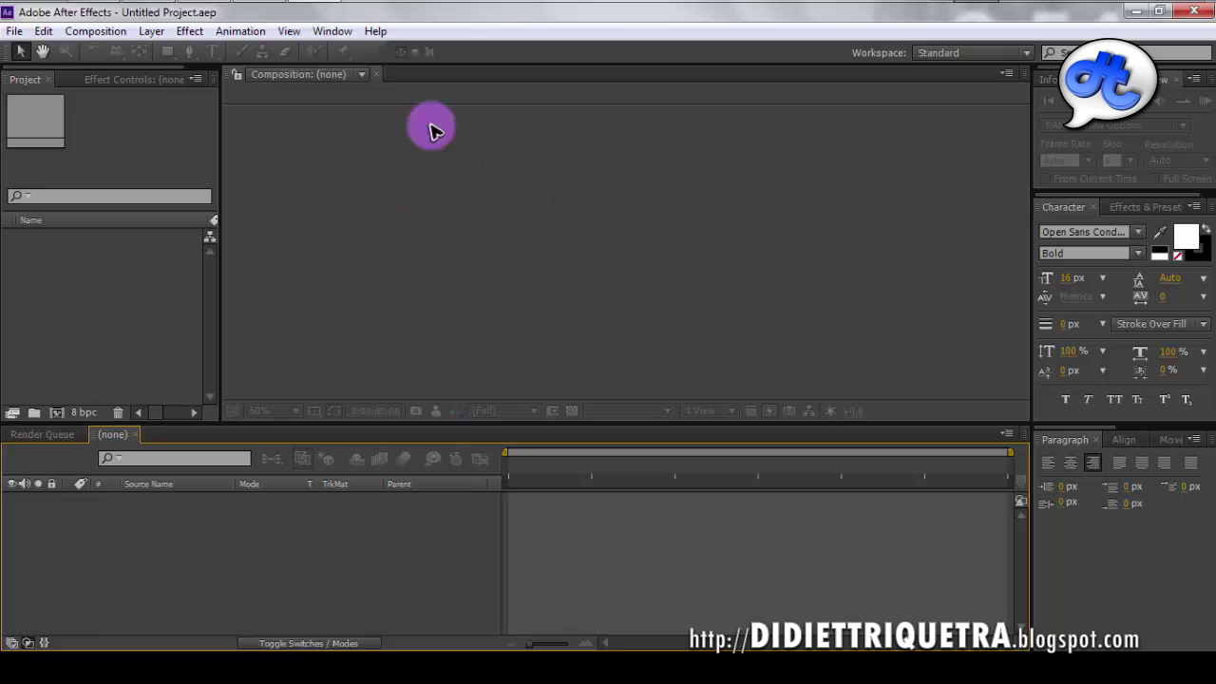
- Open Spec ae.aep from File > Open Recent Projects
click(15, 31)
click(16, 32)
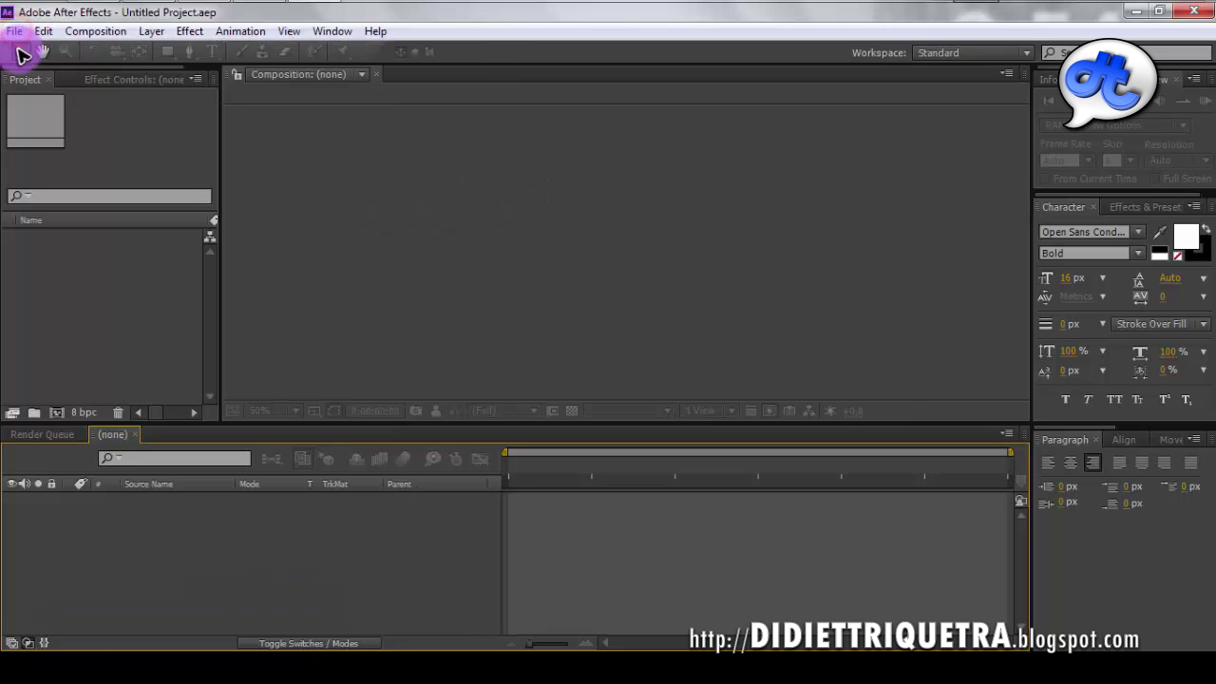
click(14, 32)
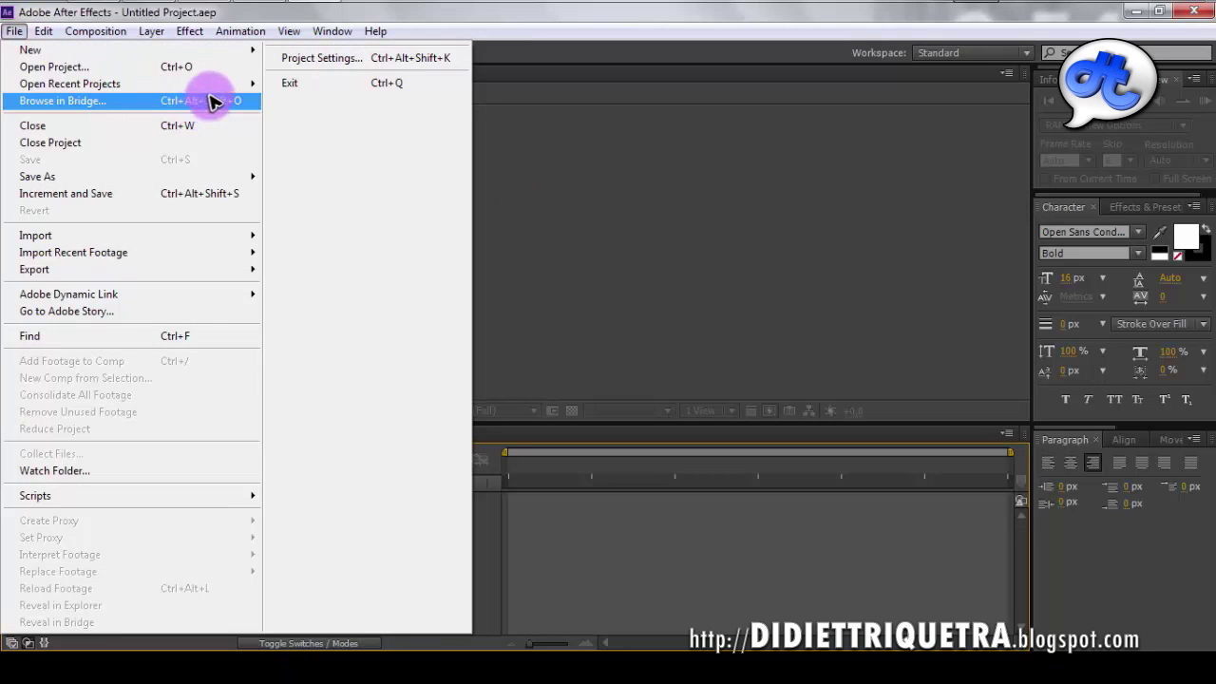
mouse_move(216, 85)
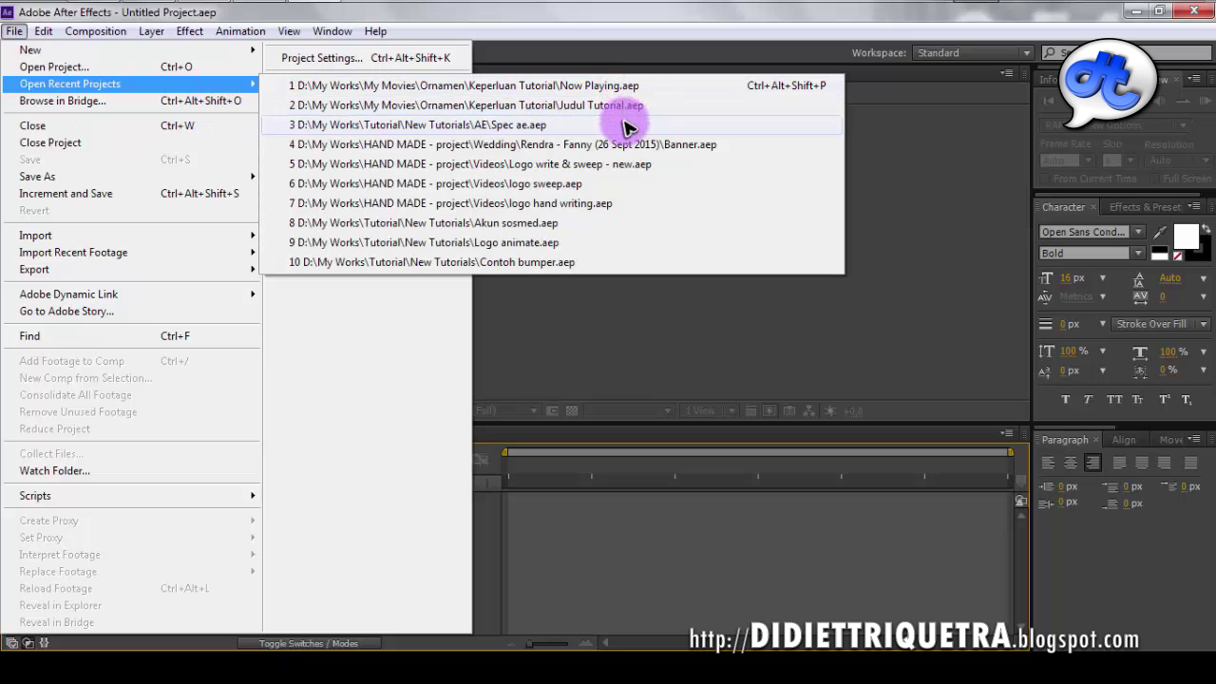
click(624, 125)
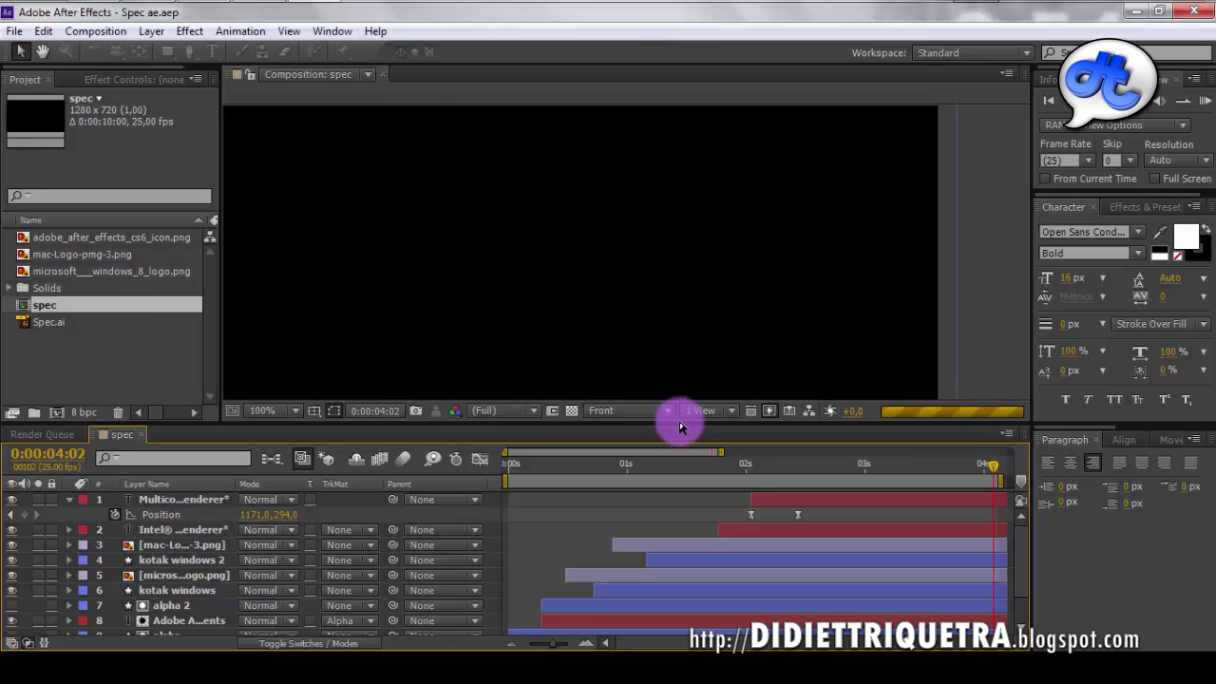
- Enlarge the viewer, zoom to 50%, centre the comp, and extend the timeline to 6 seconds
drag(680, 427, 680, 448)
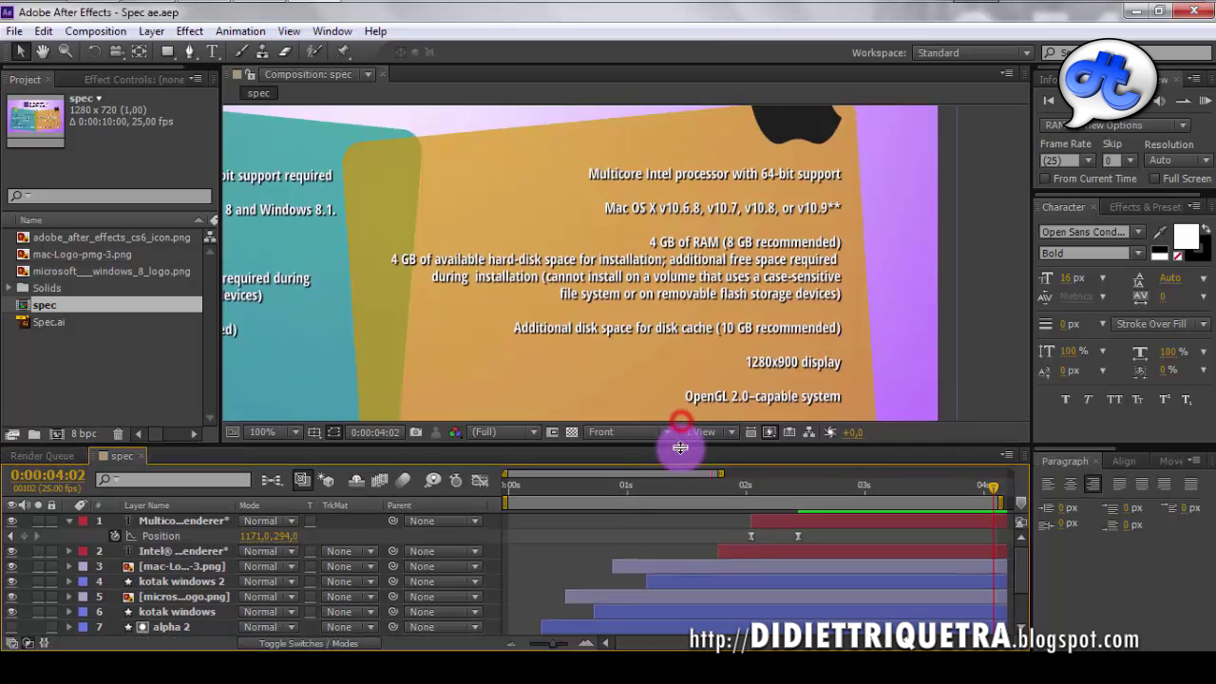
scroll(505, 276, down, 2)
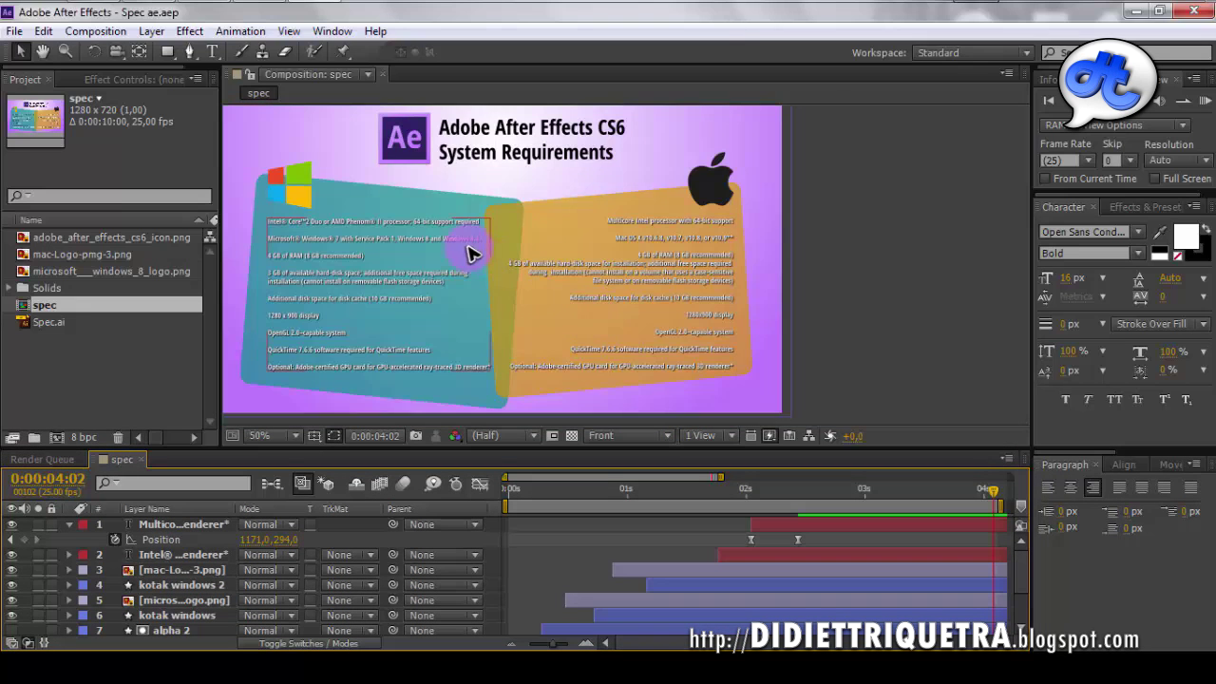
drag(466, 252, 644, 260)
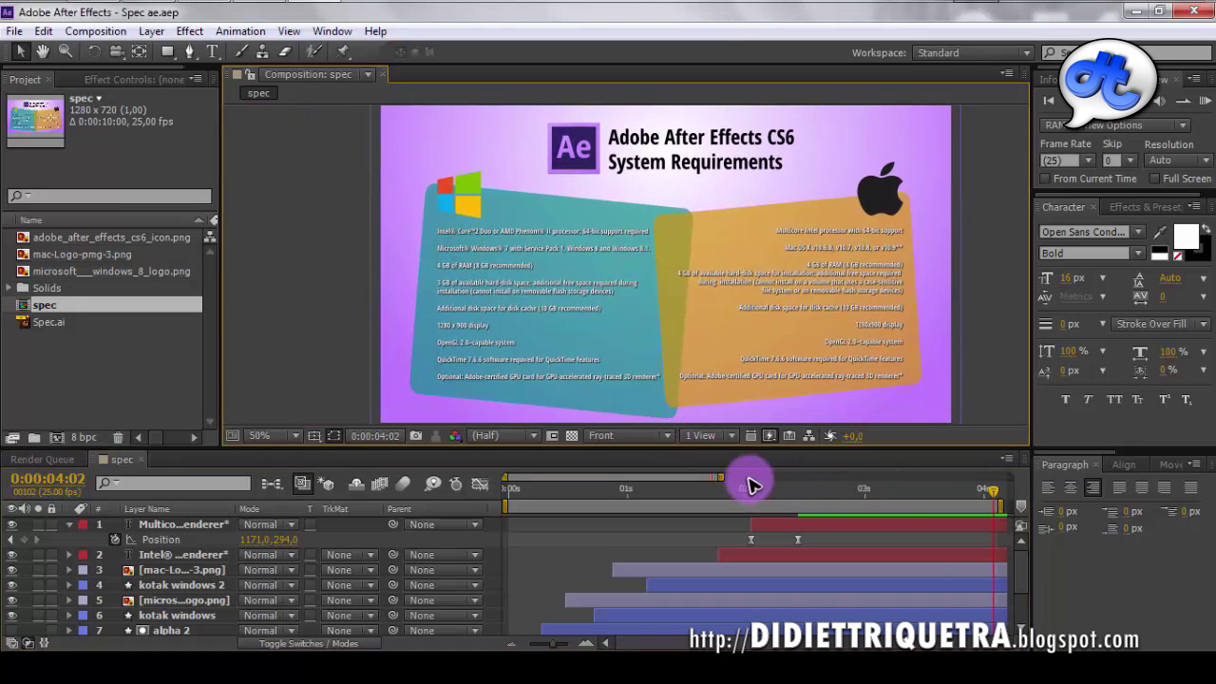
mouse_move(722, 477)
mouse_down()
mouse_move(826, 478)
mouse_move(488, 507)
mouse_up()
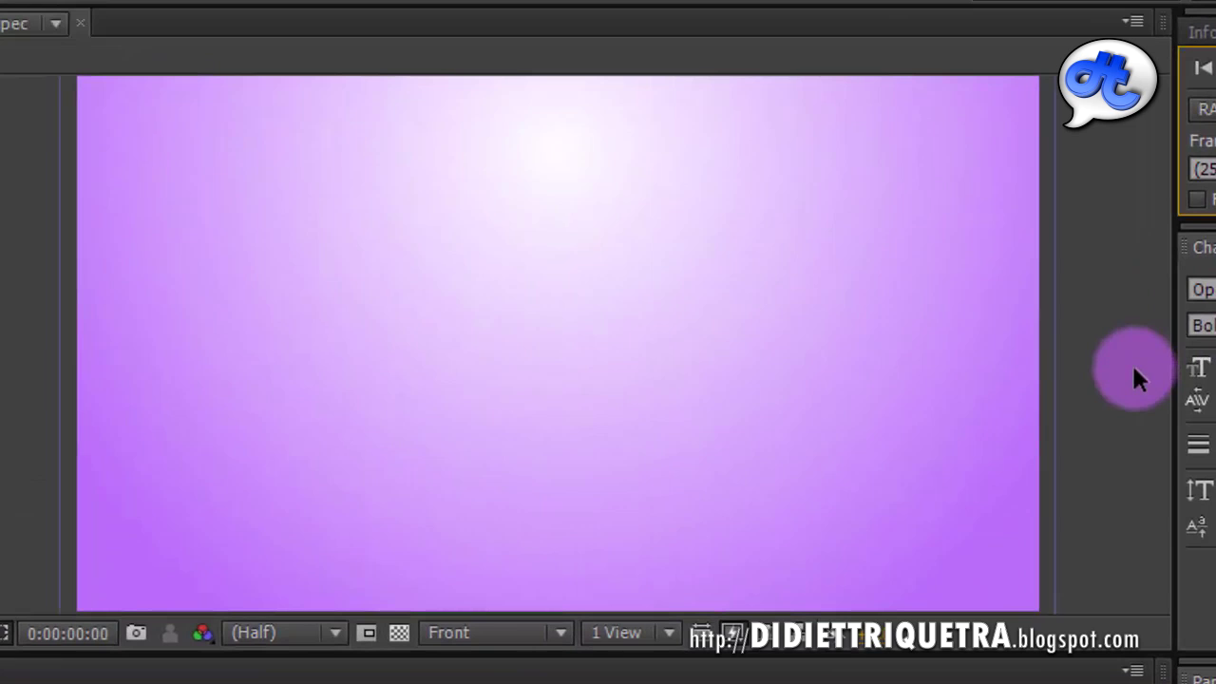
- Play a Spacebar preview of the spec composition's animation
key(space)
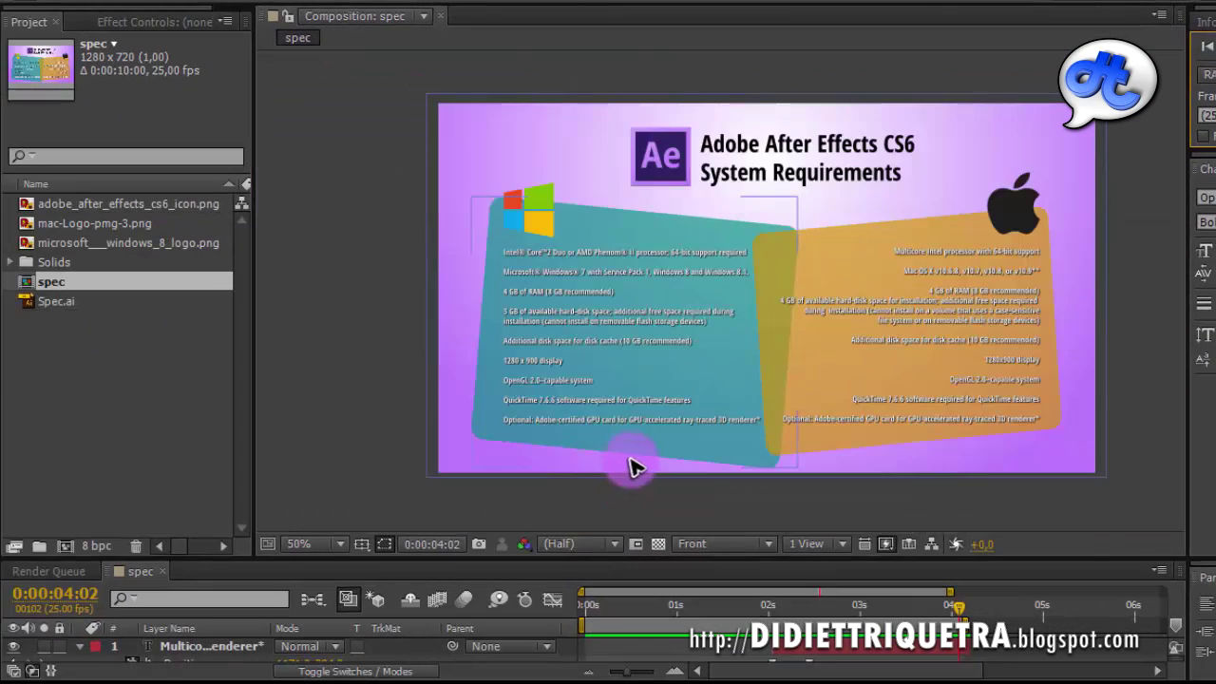
- Zoom the viewer to 100% and pan to the title, Windows logo and Windows requirements list
scroll(589, 437, up, 1)
drag(651, 402, 738, 313)
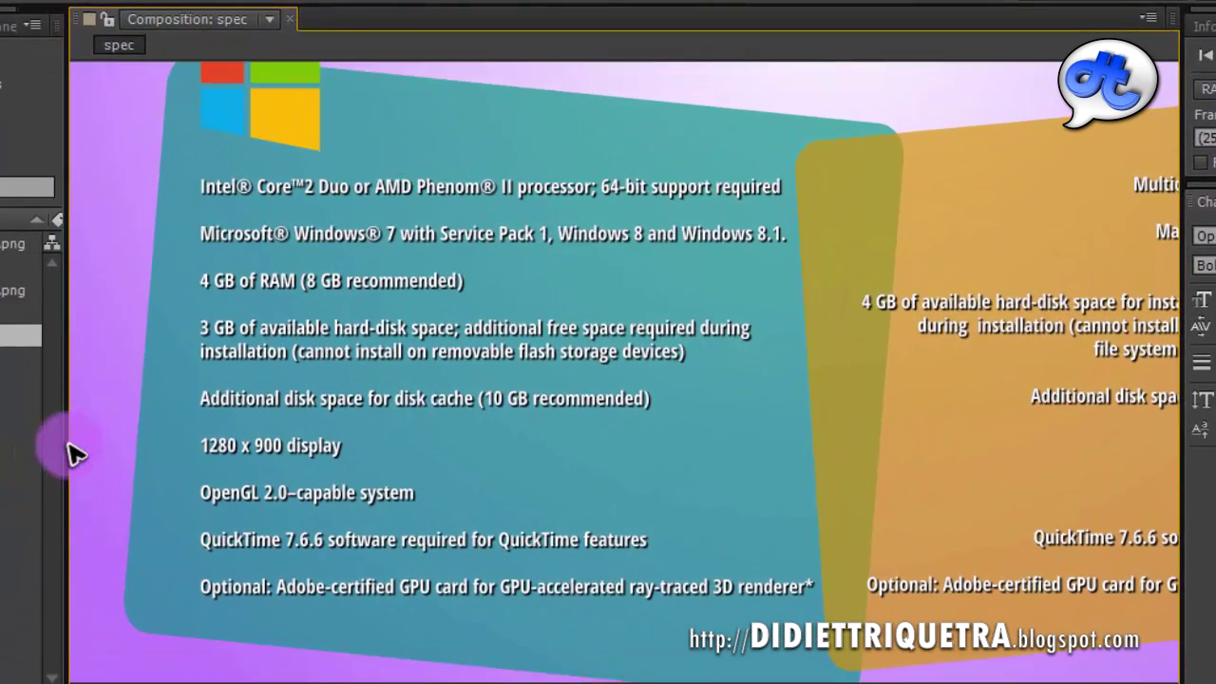
mouse_move(450, 278)
mouse_down()
mouse_move(415, 351)
mouse_move(406, 330)
mouse_up()
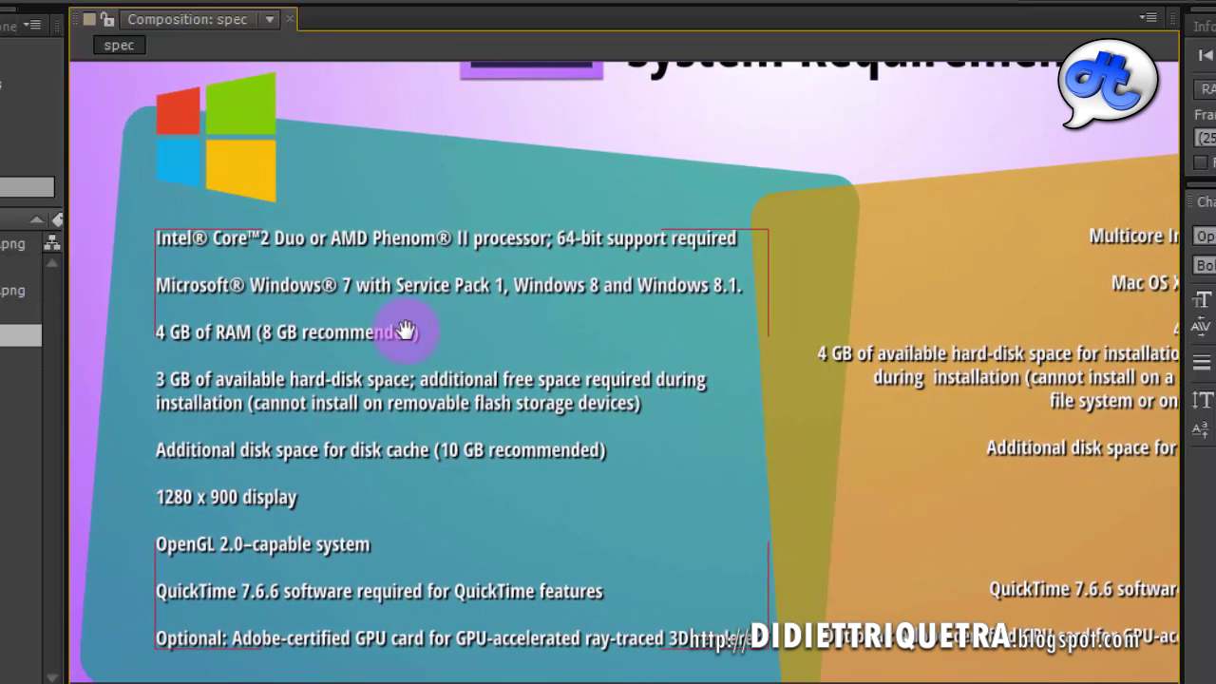
click(620, 120)
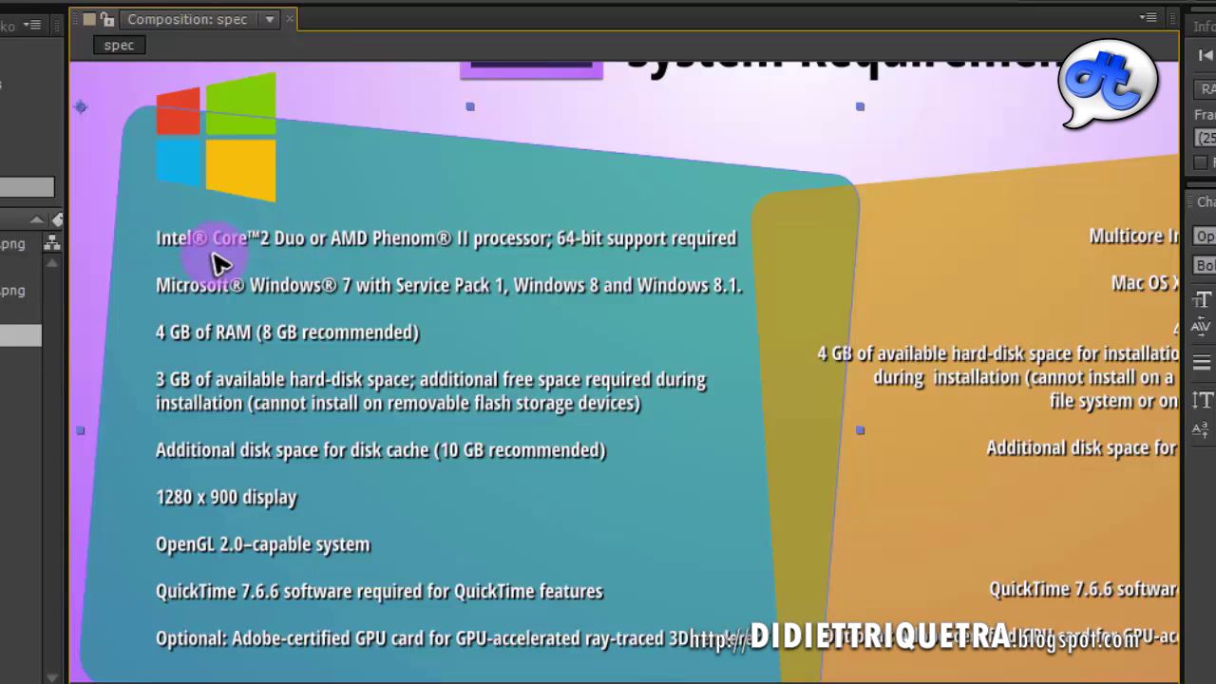
mouse_move(637, 152)
mouse_down()
mouse_move(500, 464)
mouse_move(790, 179)
mouse_up()
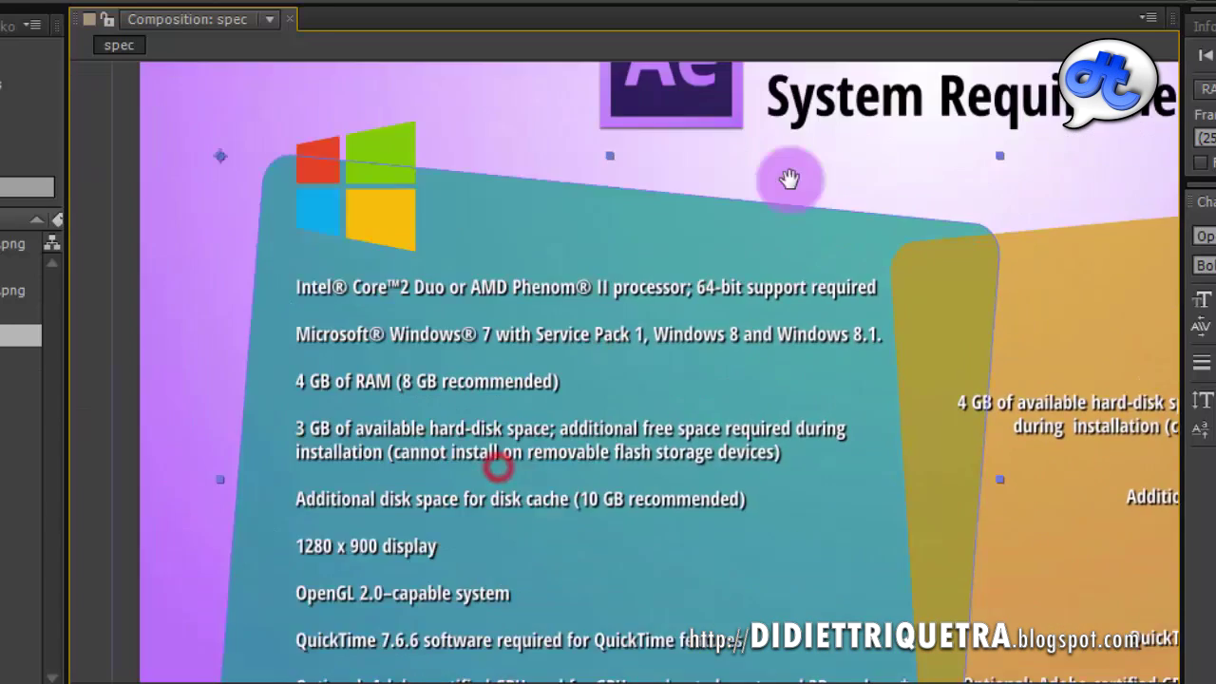
drag(723, 98, 245, 245)
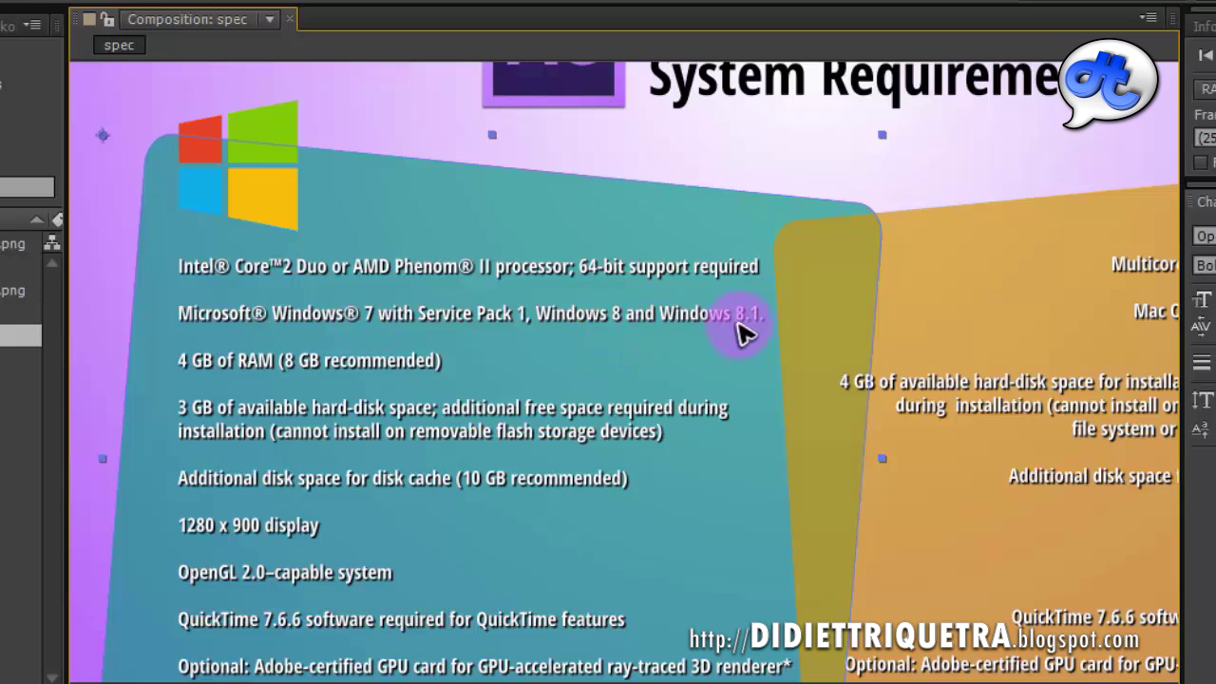
drag(771, 156, 777, 261)
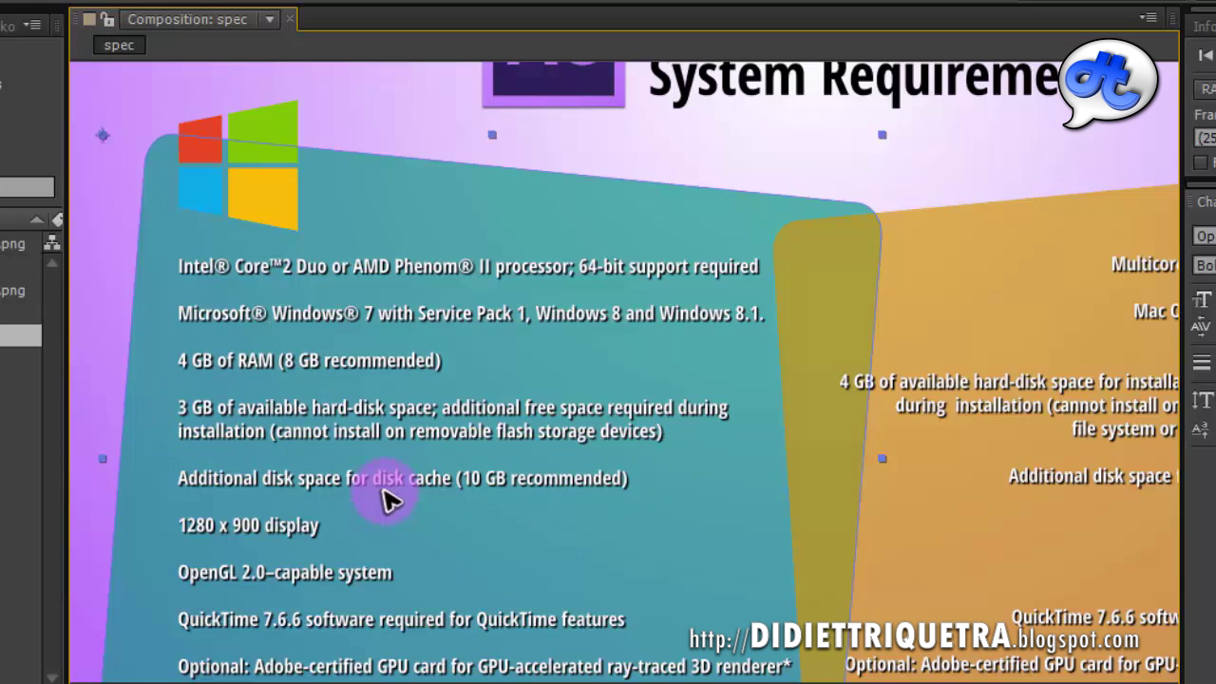
- Pan down the remaining Windows requirements, then across to the Mac list starting with multicore Intel processor
drag(435, 525, 434, 438)
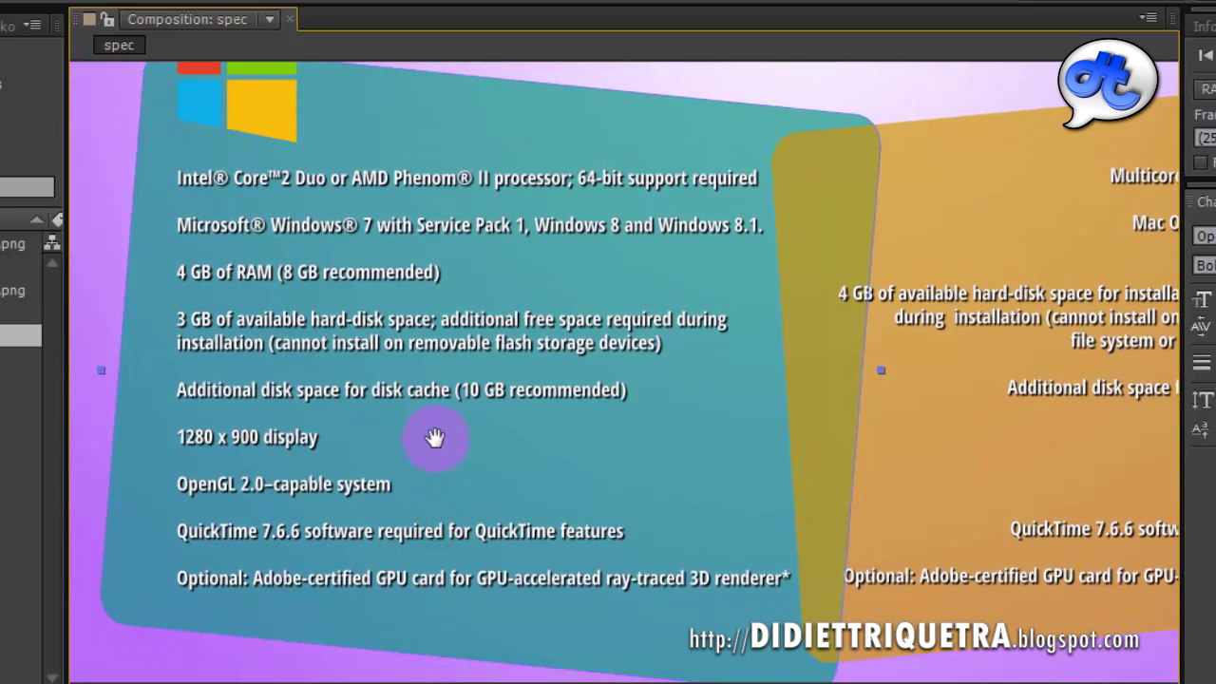
click(93, 436)
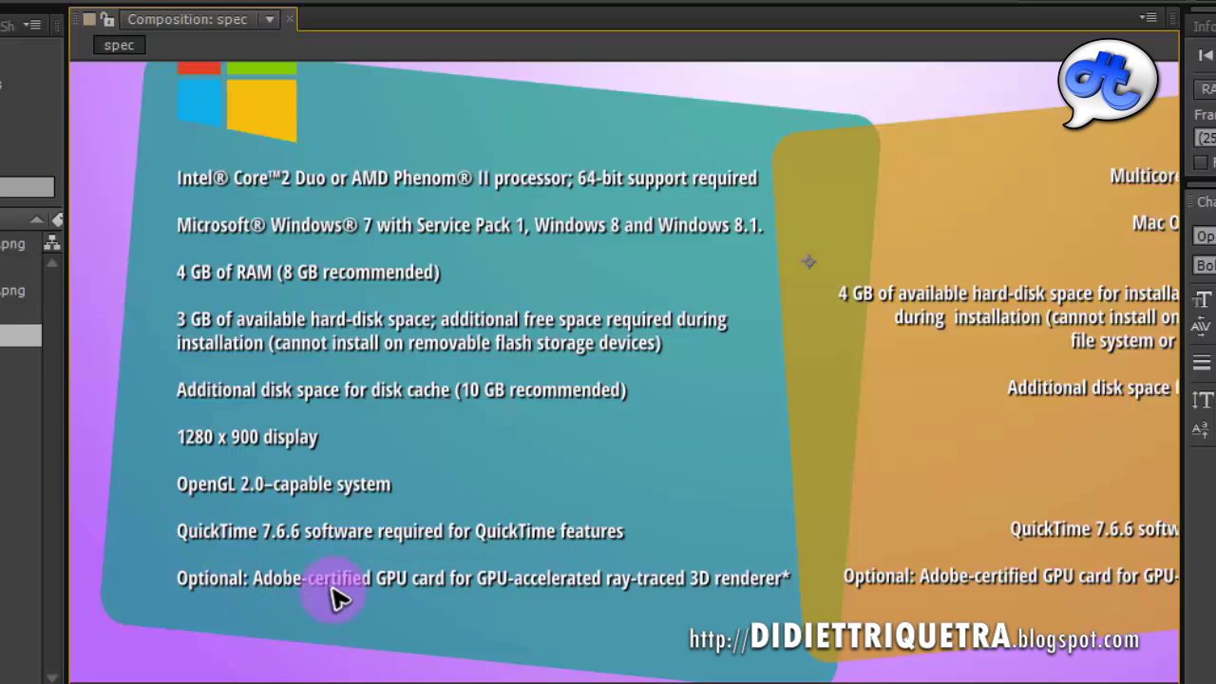
scroll(447, 448, down, 3)
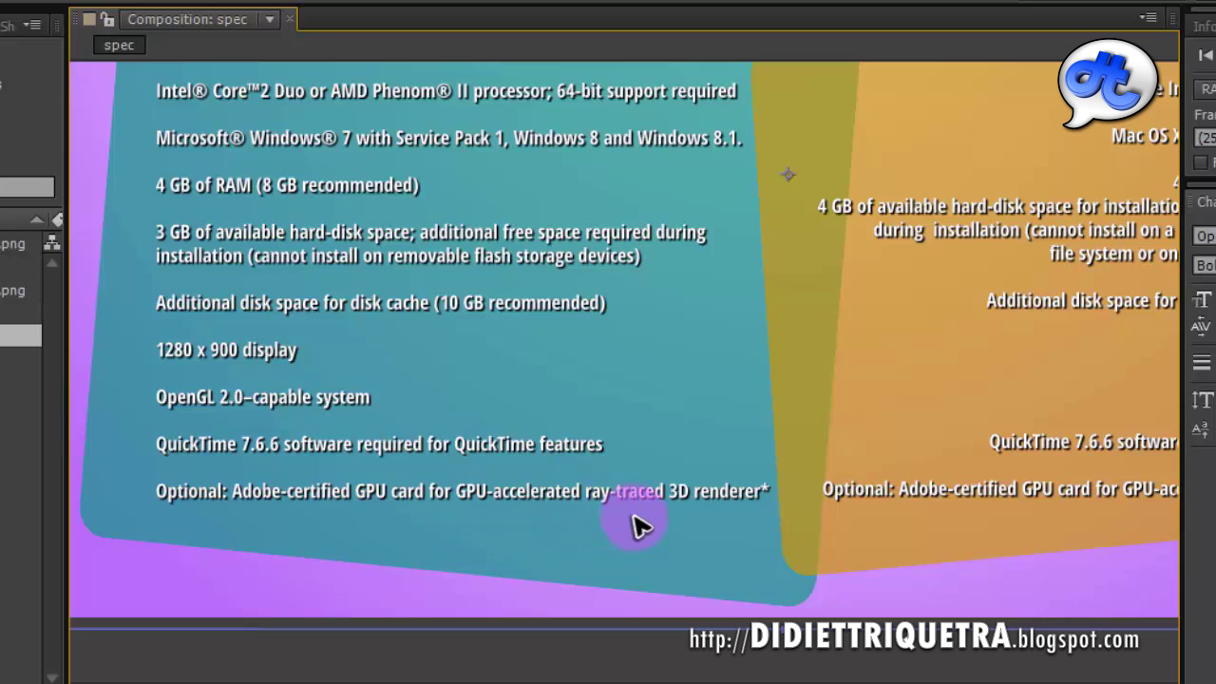
drag(640, 515, 597, 541)
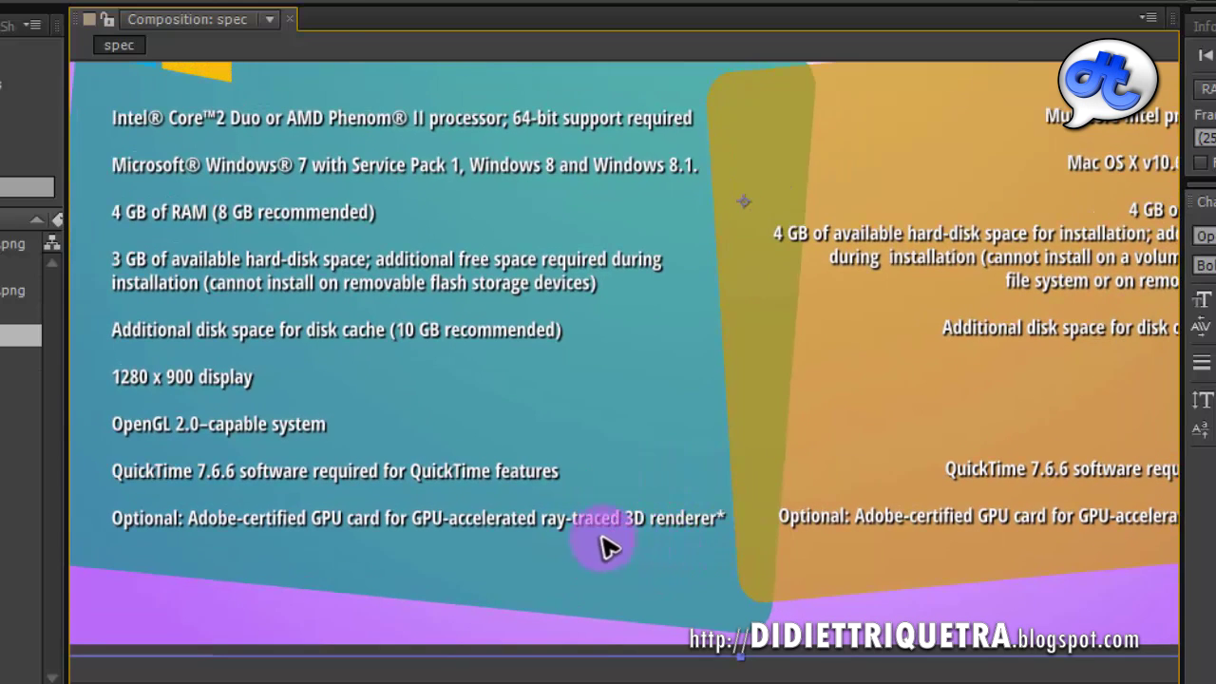
mouse_move(814, 260)
mouse_down()
mouse_move(303, 342)
mouse_move(553, 522)
mouse_up()
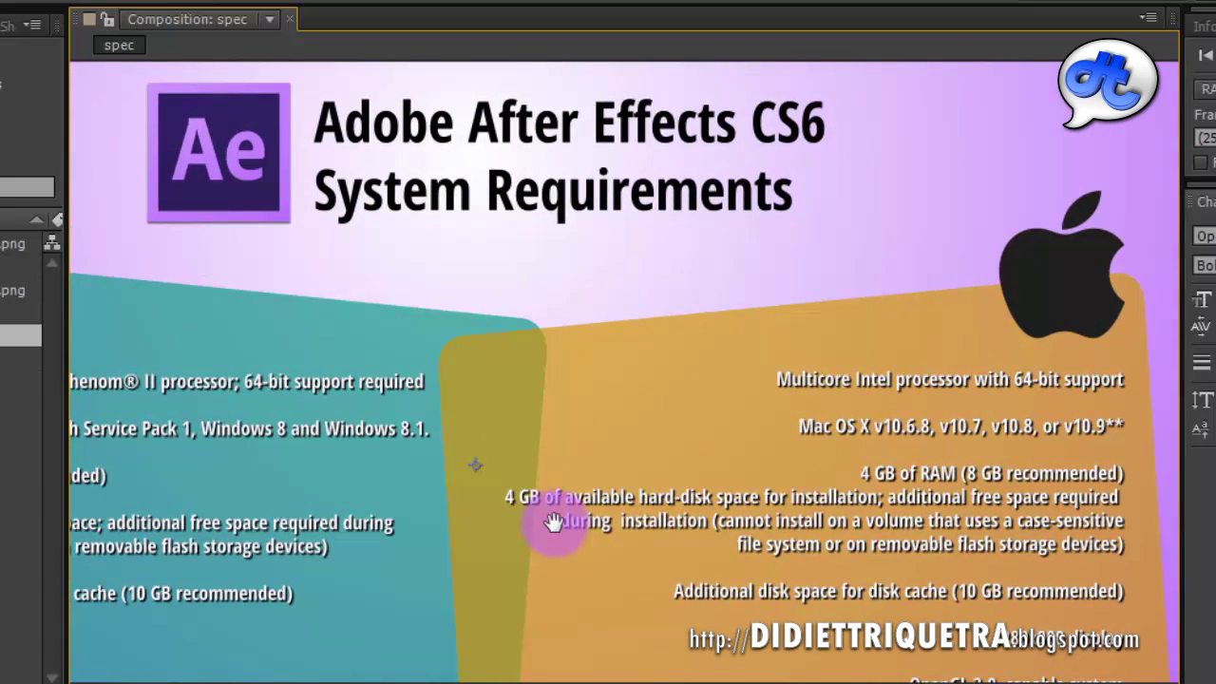
- Pan down the Mac requirements list to the optional Adobe-certified GPU card, then zoom out and back in
mouse_move(582, 424)
mouse_down()
mouse_move(293, 383)
mouse_move(298, 398)
mouse_up()
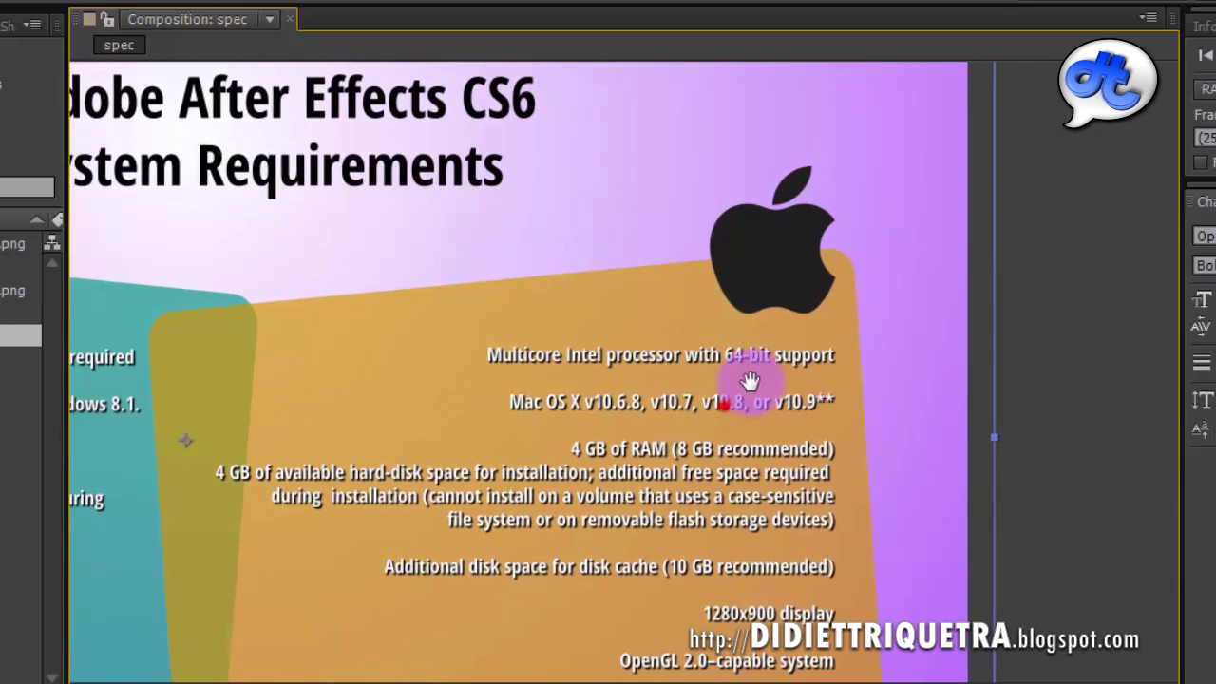
drag(751, 381, 768, 347)
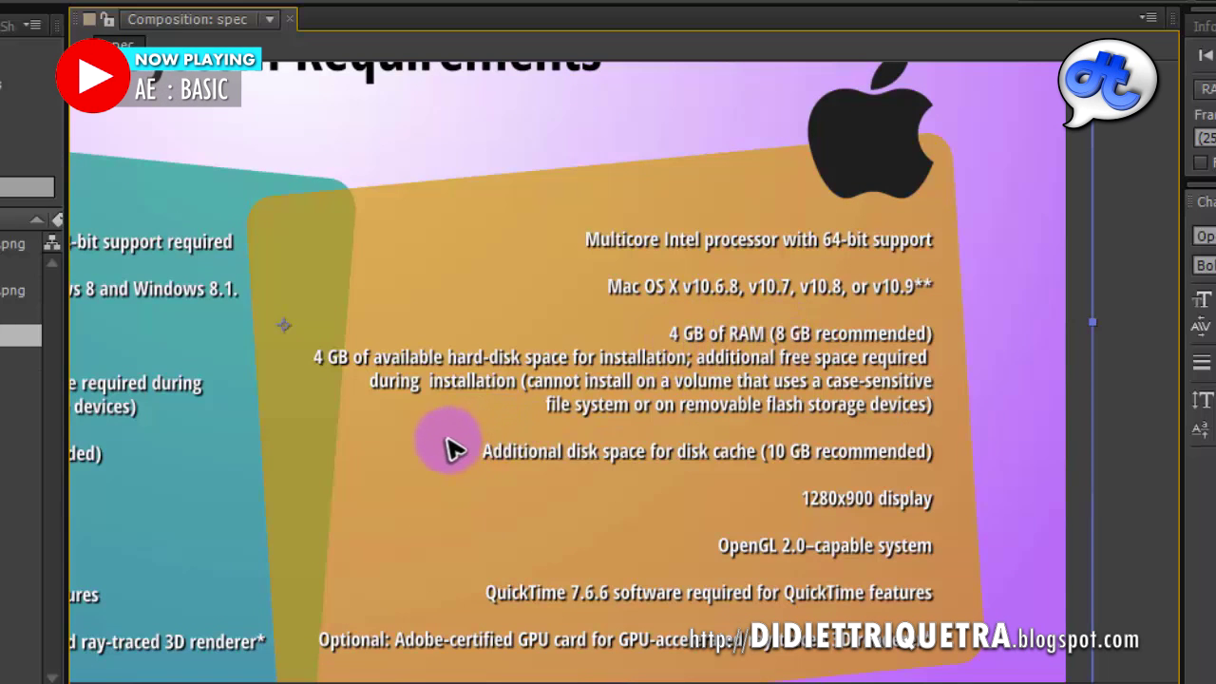
drag(348, 407, 393, 406)
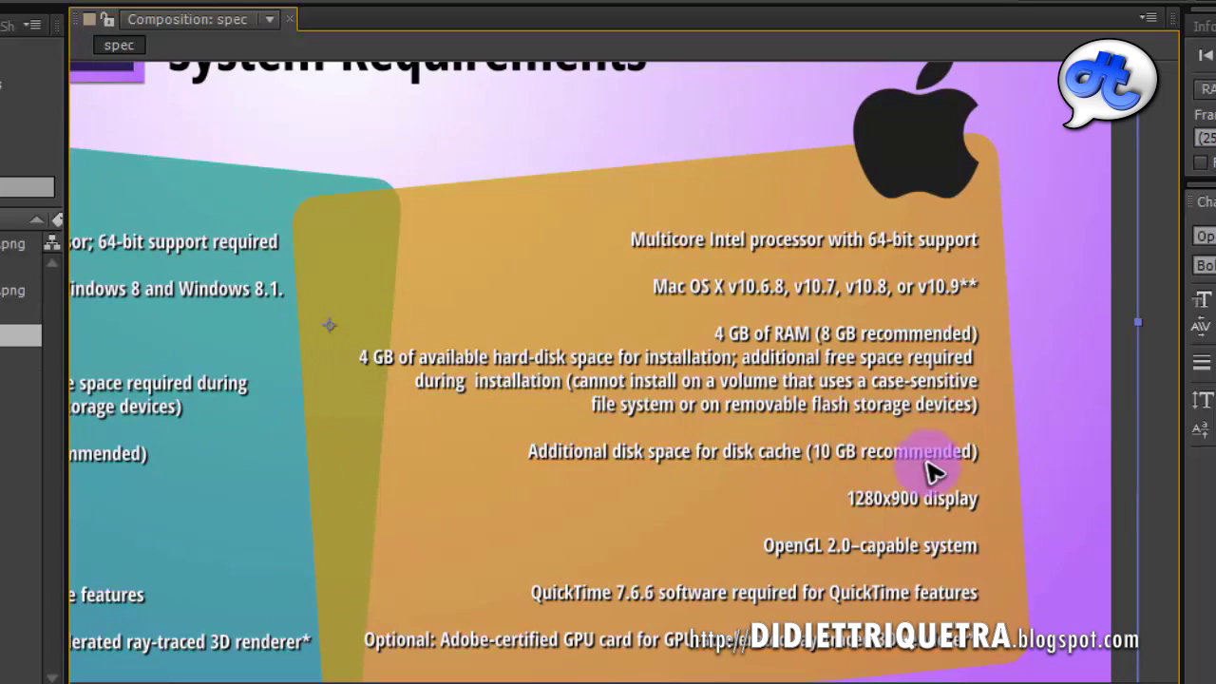
drag(729, 486, 726, 388)
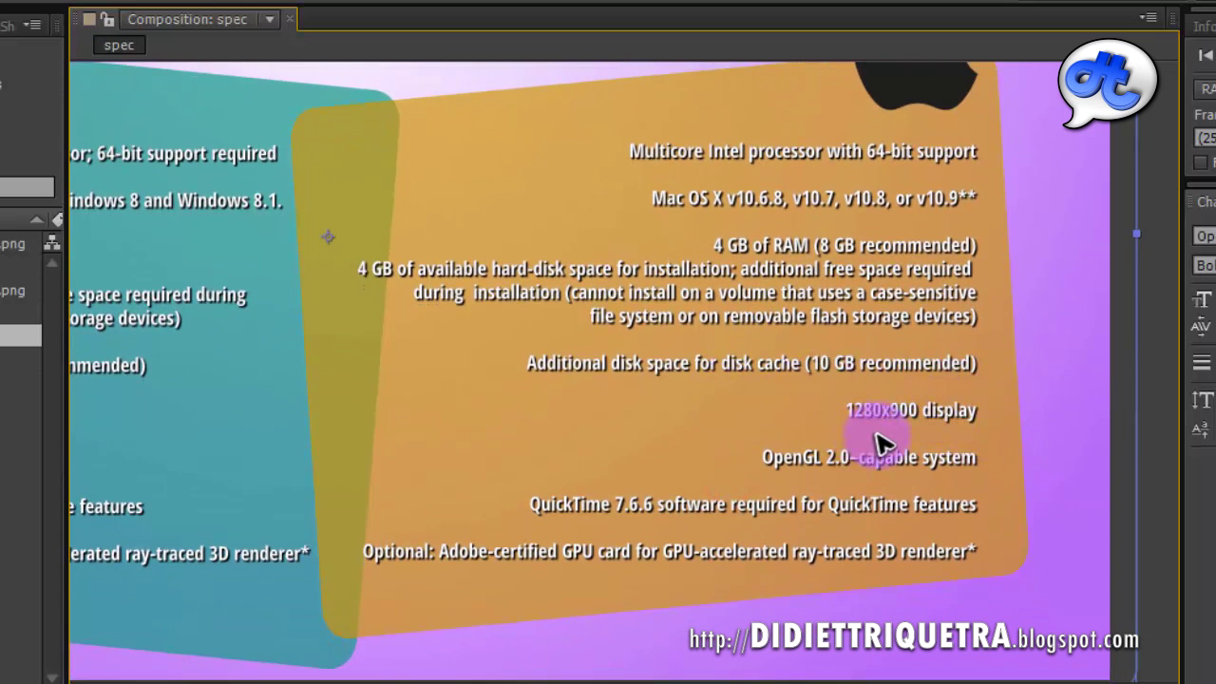
drag(765, 436, 789, 397)
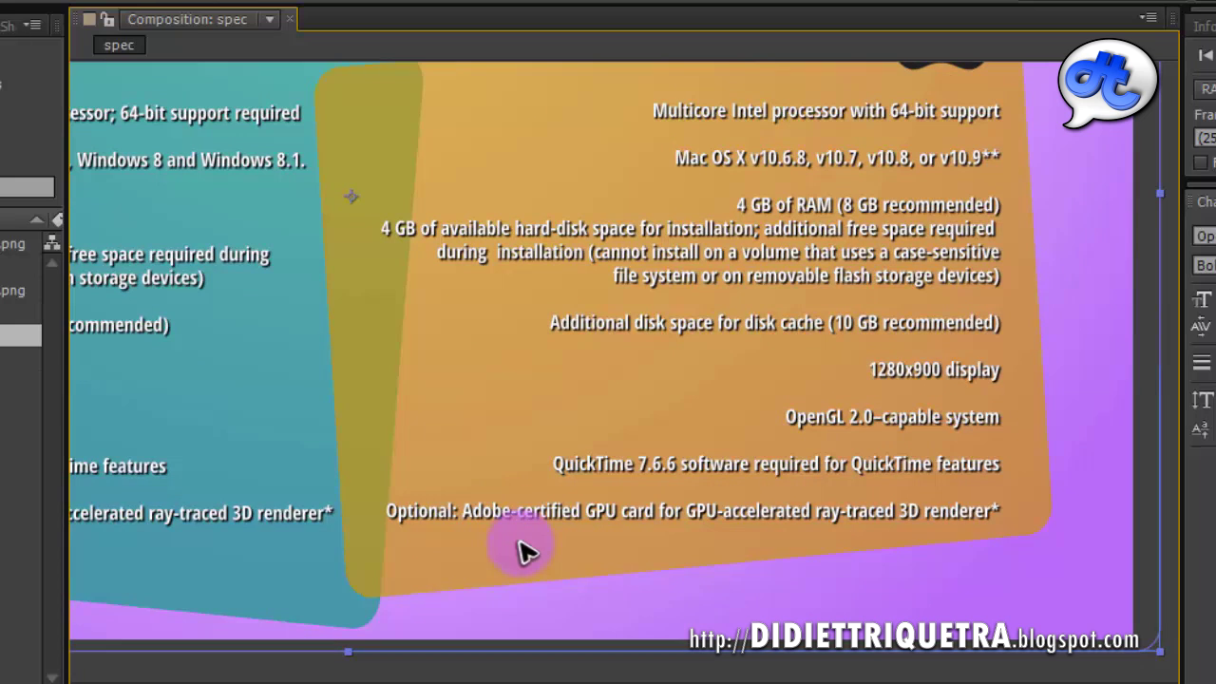
alt+click(456, 543)
click(692, 534)
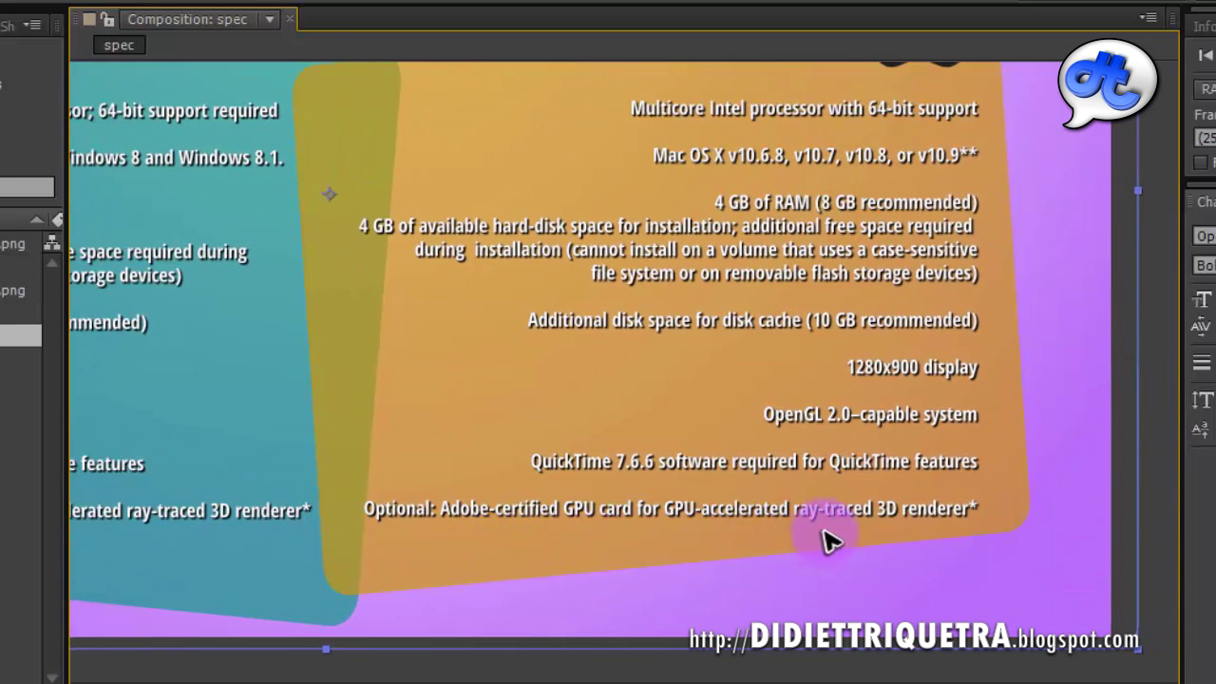
- Zoom out and centre the slide with the title and both Windows and Mac panels in view
alt+click(375, 442)
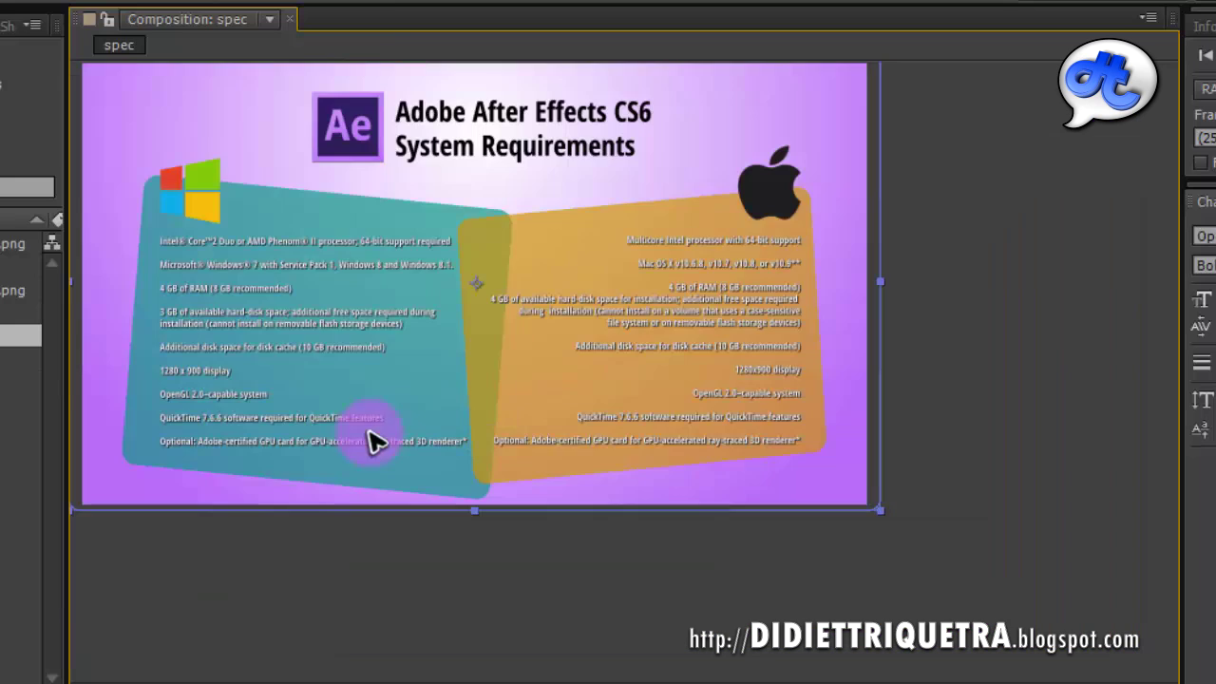
drag(289, 339, 445, 390)
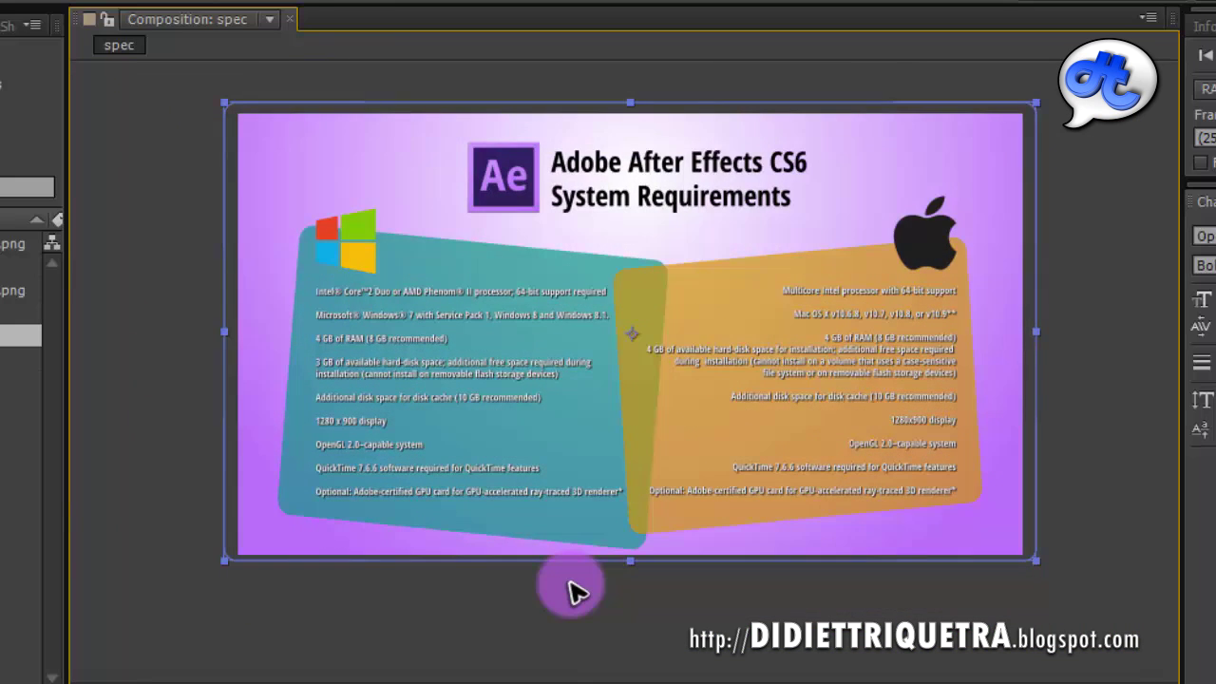